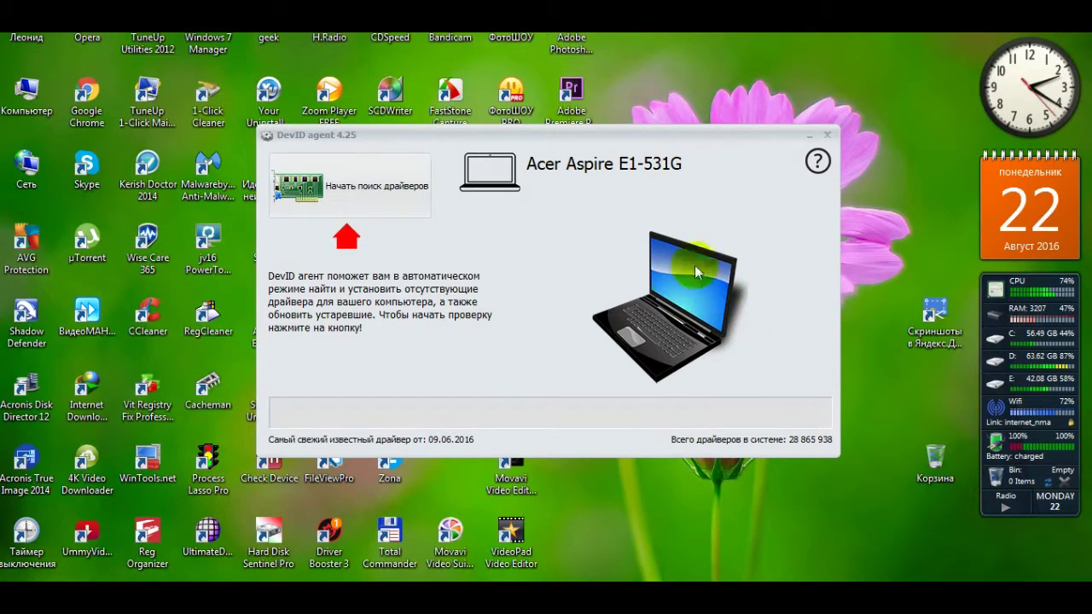
Step: Close the DevID Agent driver search program
{"action": "mouse_move", "coordinate": [418, 597]}
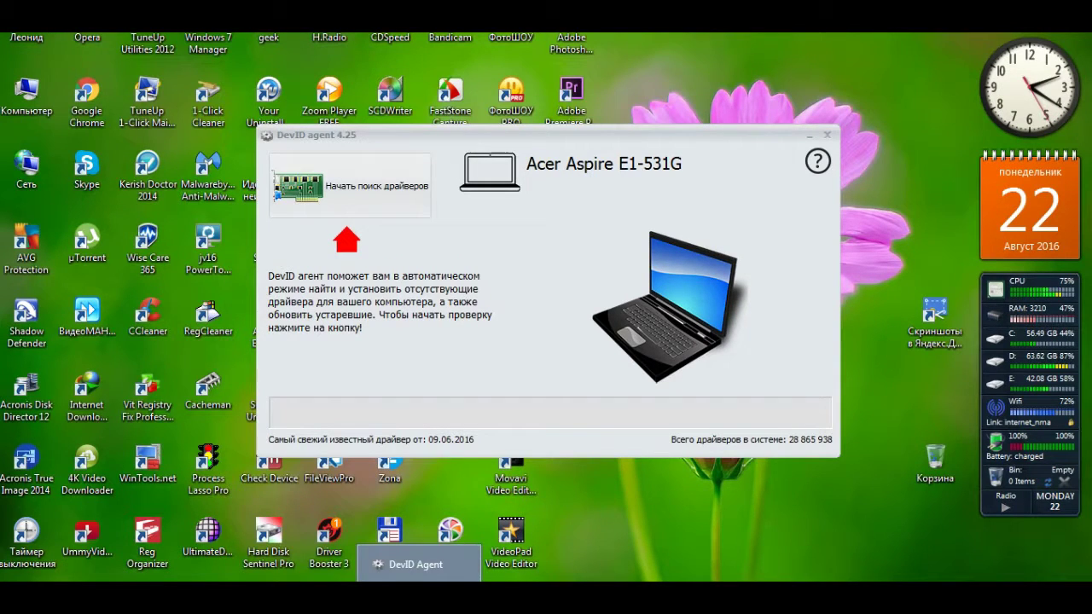
{"action": "mouse_move", "coordinate": [370, 597]}
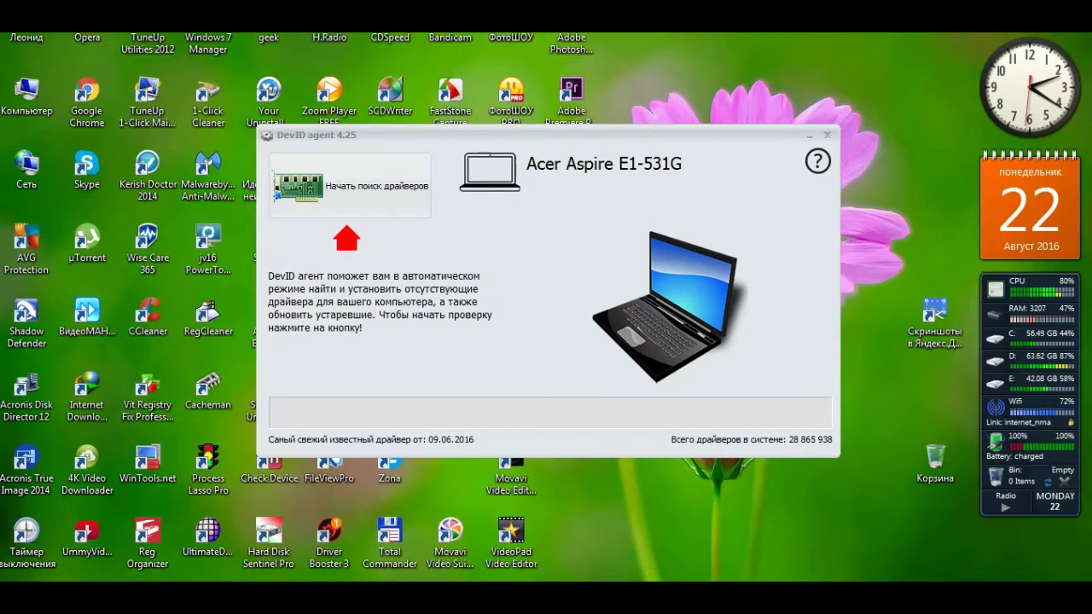
{"action": "right_click", "coordinate": [410, 580]}
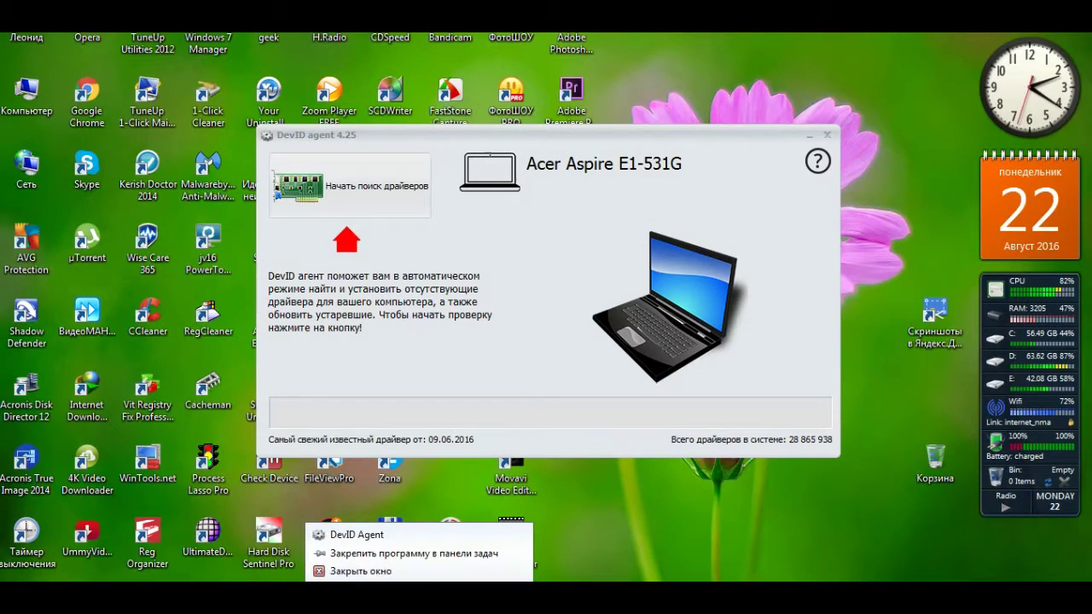
{"action": "left_click", "coordinate": [374, 569]}
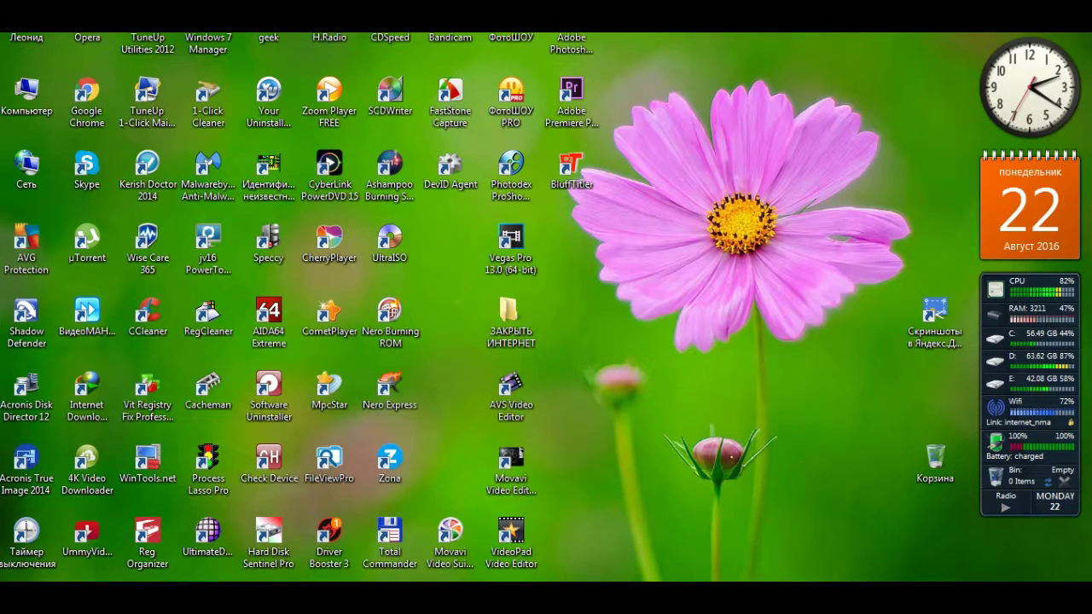
Step: Switch to the web browser, search Yandex for "acer драйвера официальный сайт" and open Acer's Russian drivers page
{"action": "left_click", "coordinate": [268, 597]}
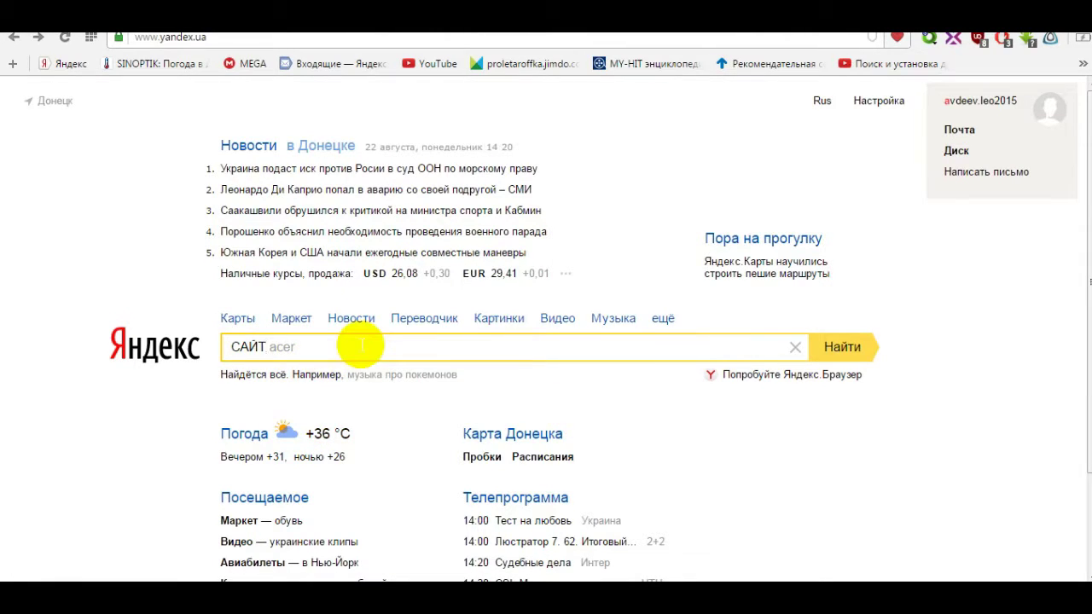
{"action": "type", "text": "ACER"}
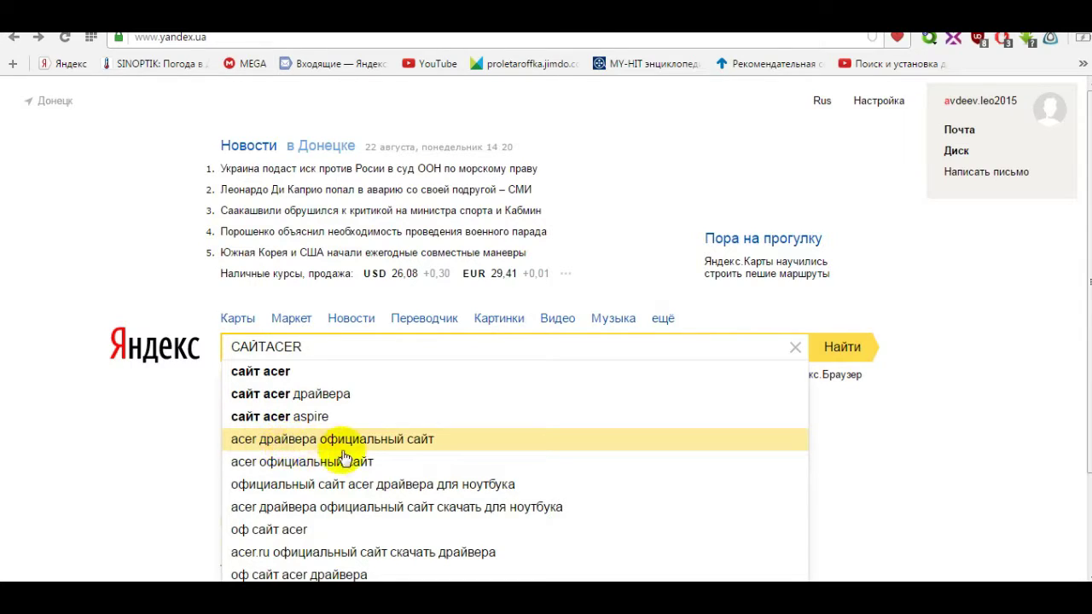
{"action": "left_click", "coordinate": [294, 442]}
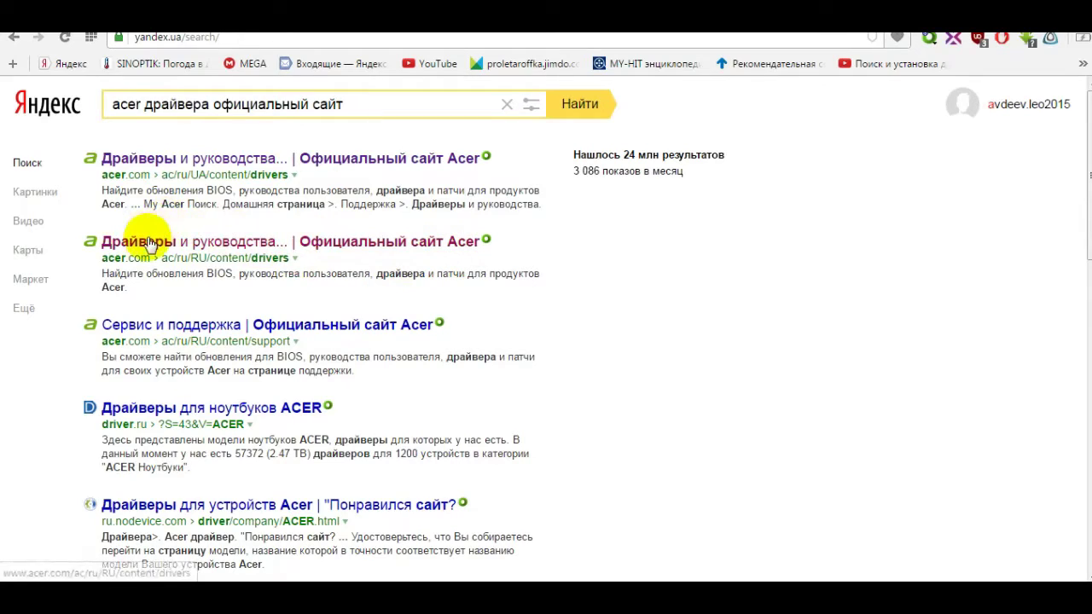
{"action": "left_click", "coordinate": [147, 245]}
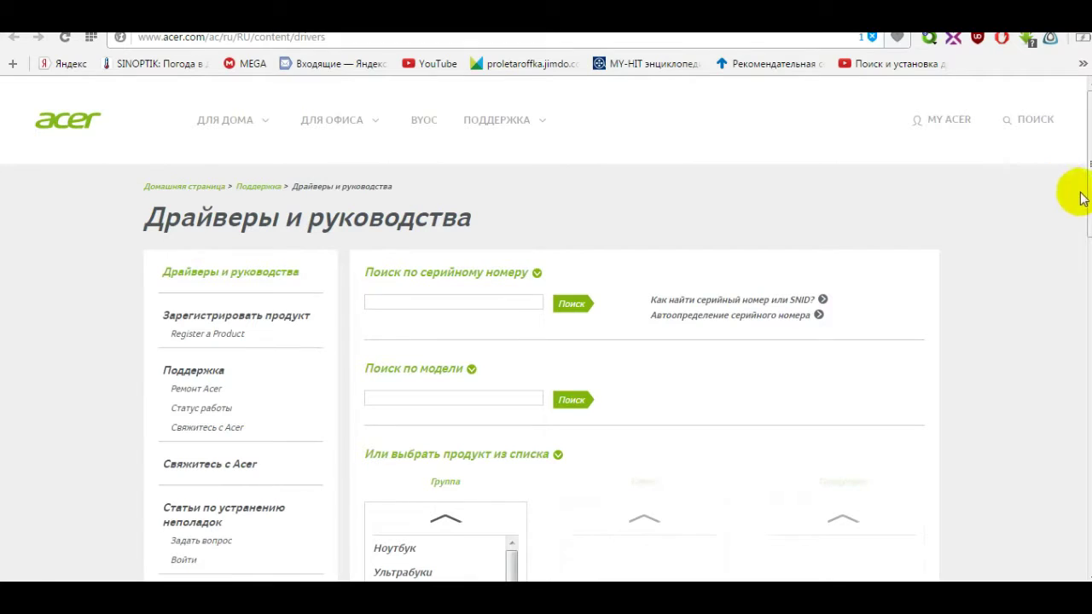
Step: Choose the product group Ноутбук, the series Aspire and the model Aspire E1-531G in the product list
{"action": "left_click_drag", "start_coordinate": [1089, 119], "coordinate": [1075, 196]}
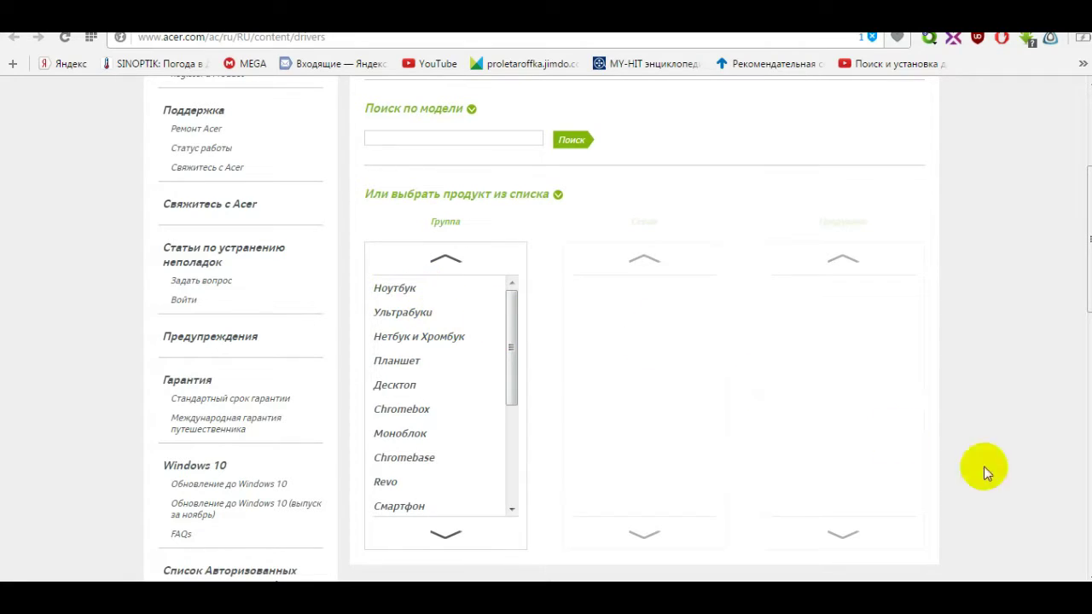
{"action": "left_click", "coordinate": [391, 290]}
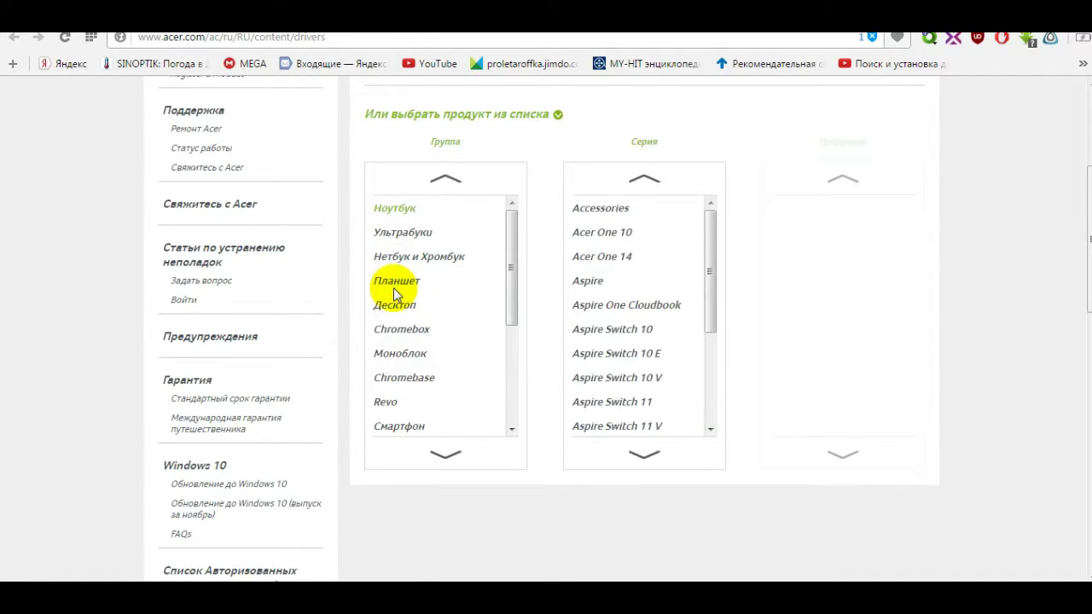
{"action": "left_click", "coordinate": [588, 285]}
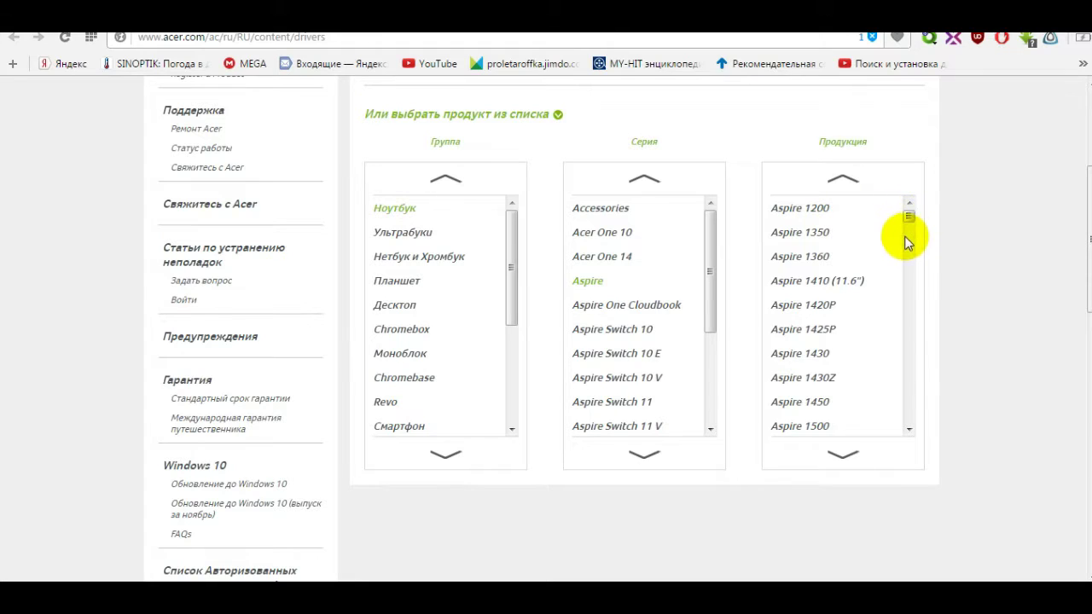
{"action": "left_click_drag", "start_coordinate": [912, 217], "coordinate": [921, 359]}
{"action": "scroll", "coordinate": [922, 364], "scroll_direction": "down", "scroll_amount": 1}
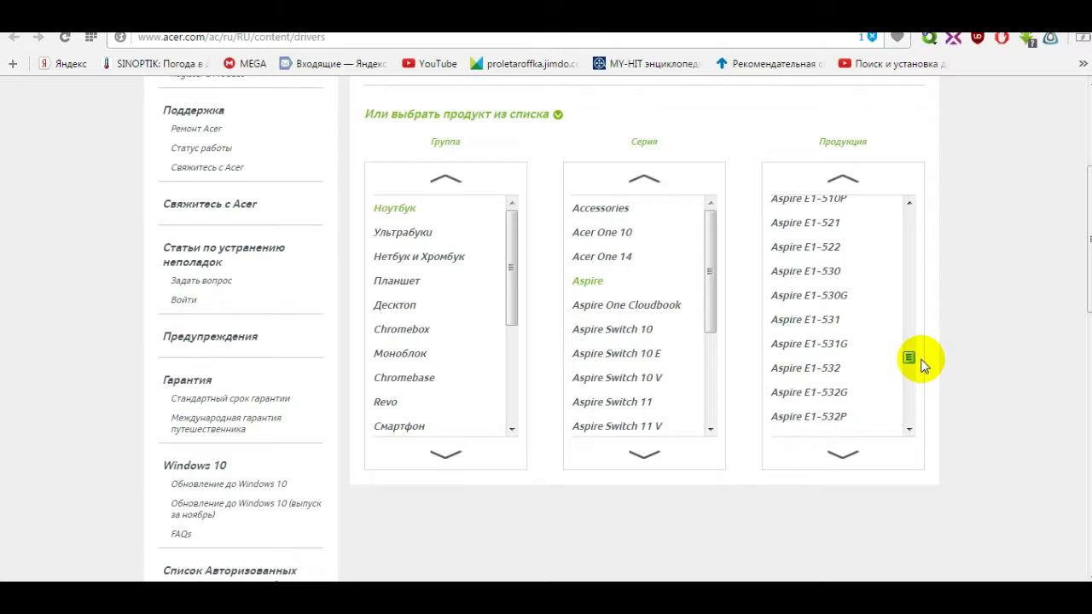
{"action": "left_click", "coordinate": [798, 348]}
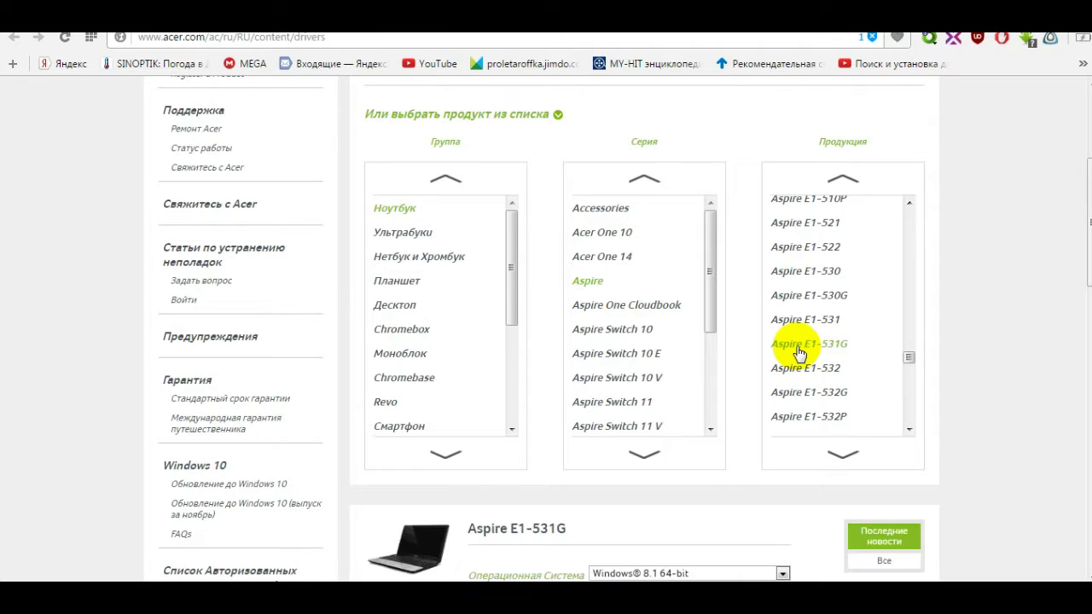
{"action": "key", "text": "ctrl+a"}
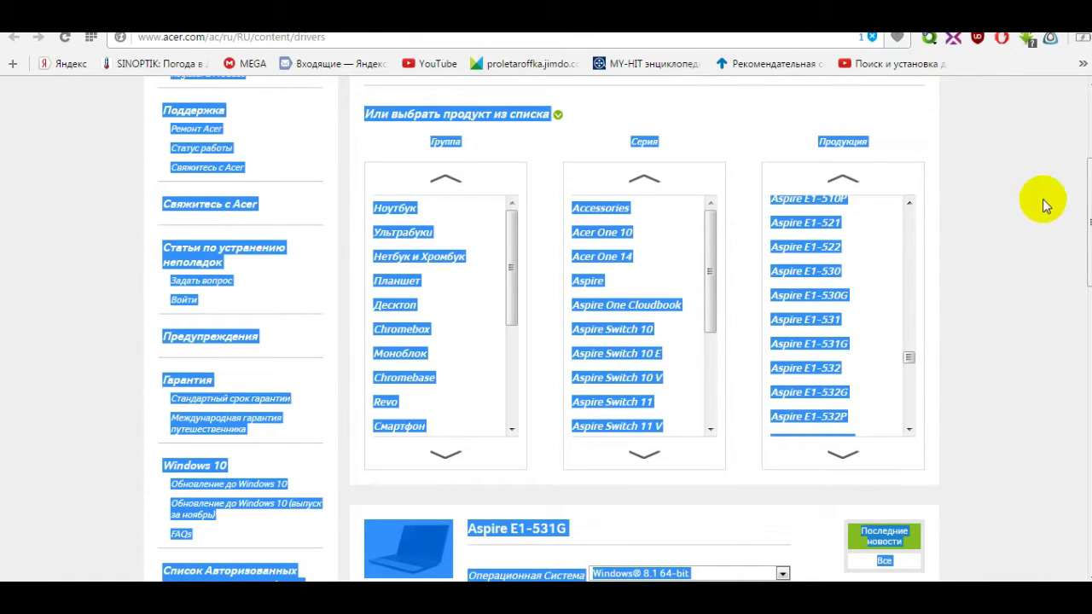
{"action": "left_click", "coordinate": [1052, 187]}
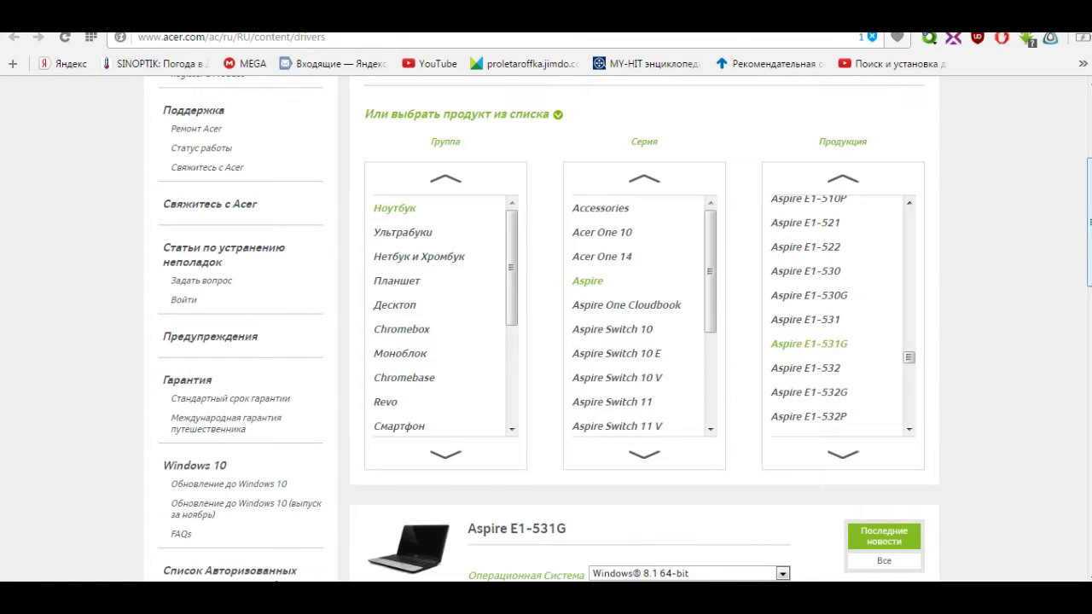
Step: Set the operating system for the Aspire E1-531G drivers to Windows 7 64-bit
{"action": "left_click_drag", "start_coordinate": [1082, 192], "coordinate": [1078, 268]}
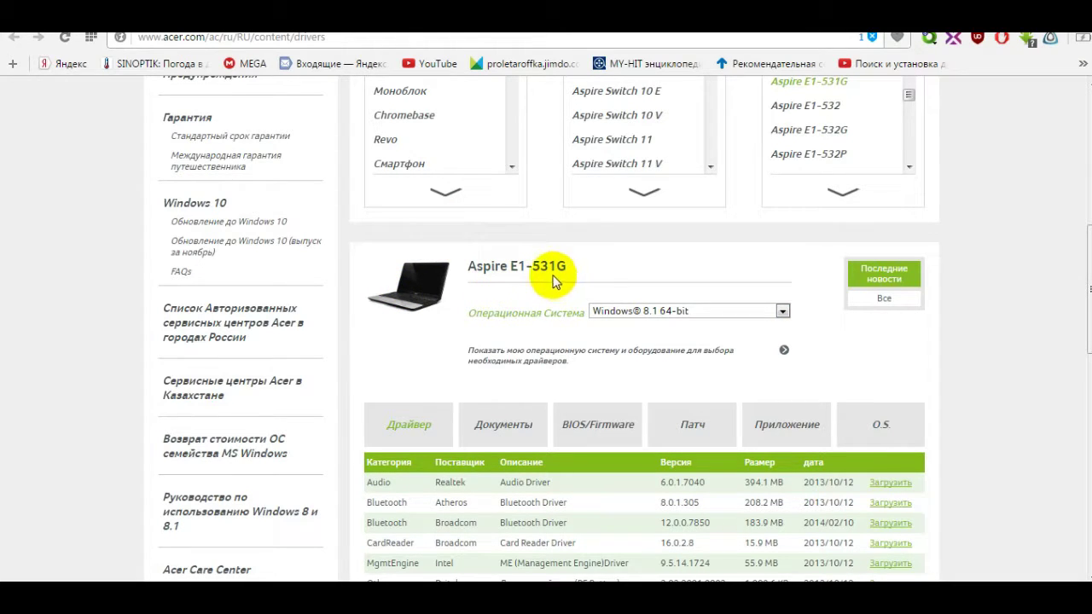
{"action": "left_click", "coordinate": [782, 313]}
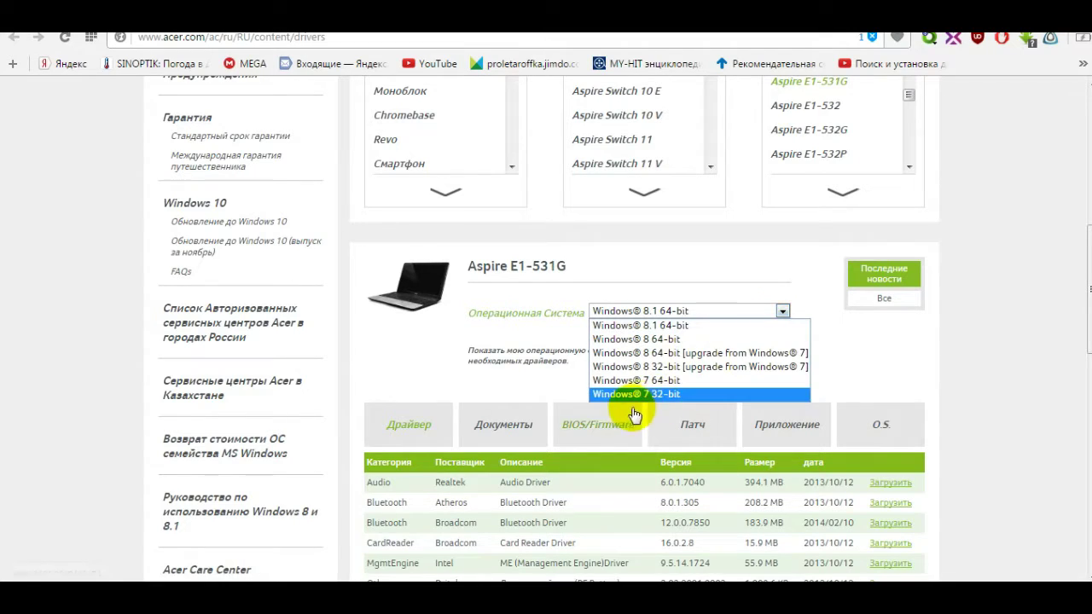
{"action": "left_click", "coordinate": [694, 381]}
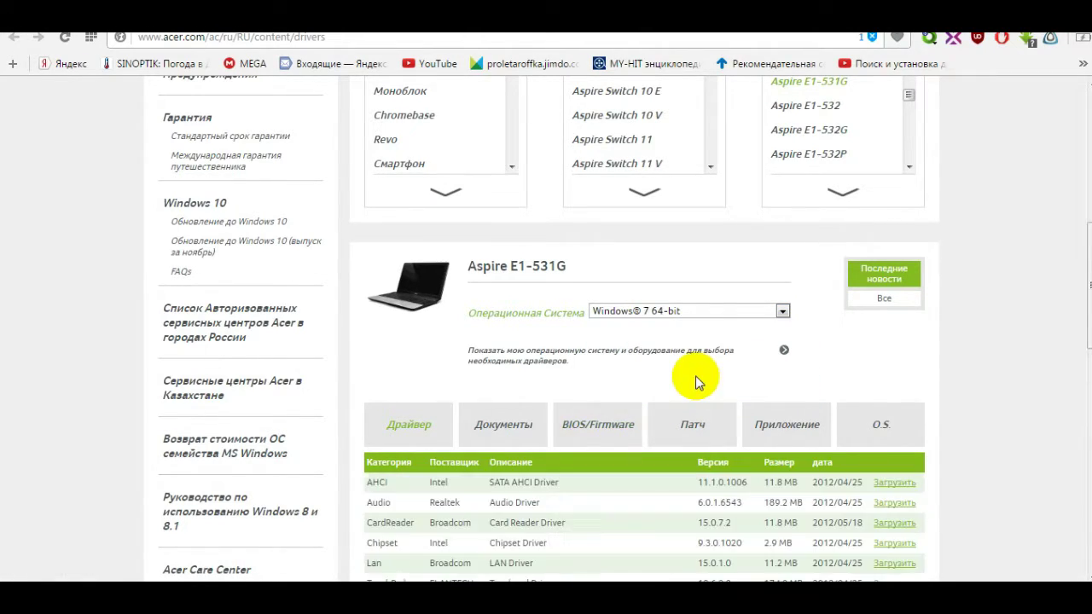
Step: Download the Intel SATA AHCI Driver from the driver table and dismiss the download completion dialog
{"action": "left_click_drag", "start_coordinate": [1081, 237], "coordinate": [1075, 325]}
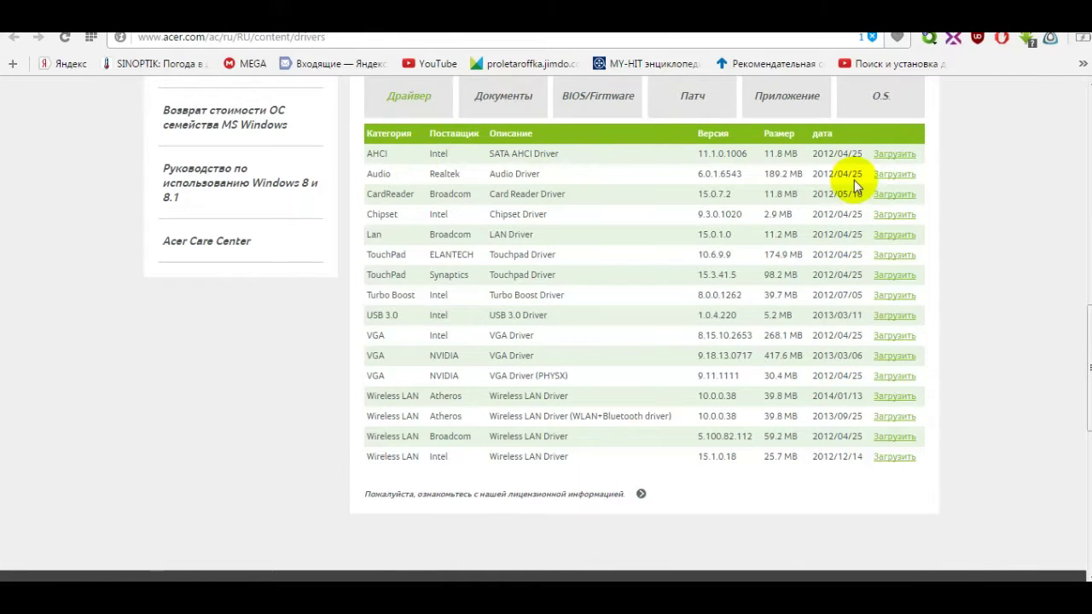
{"action": "left_click", "coordinate": [895, 158]}
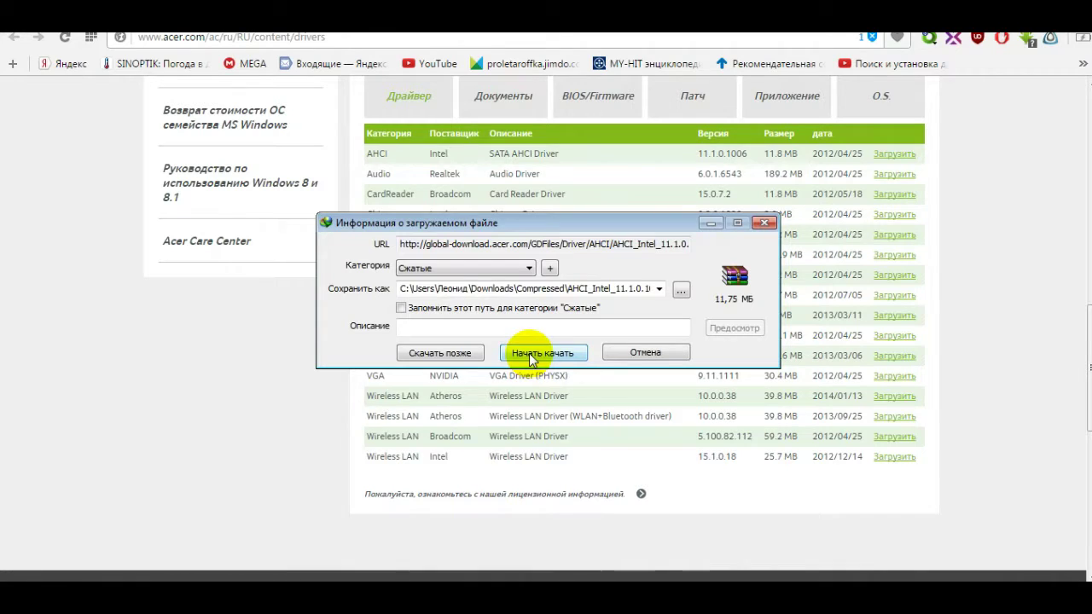
{"action": "left_click", "coordinate": [530, 353]}
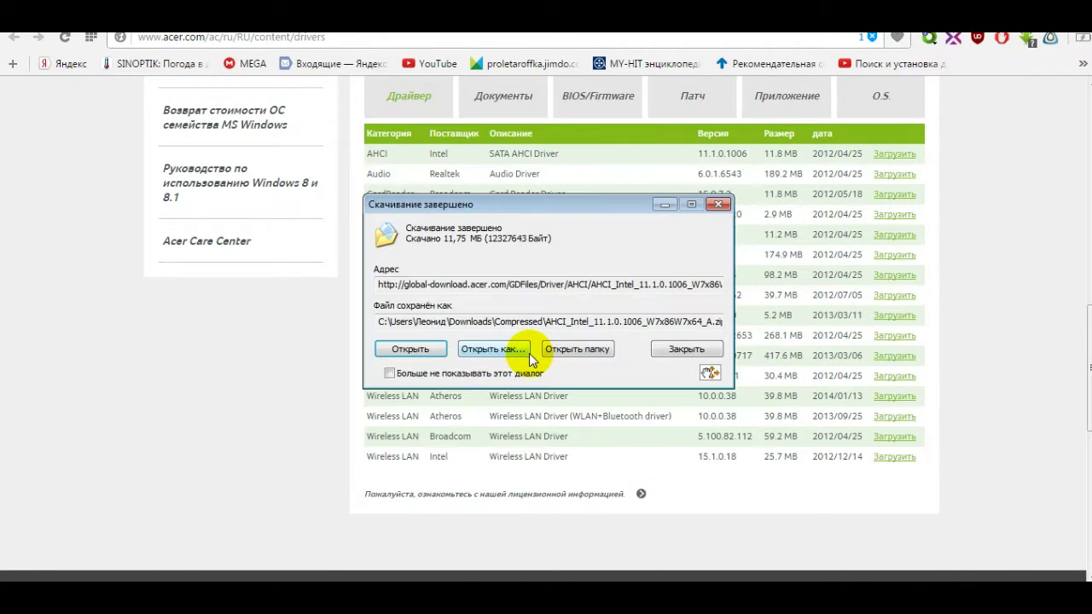
{"action": "left_click", "coordinate": [689, 350]}
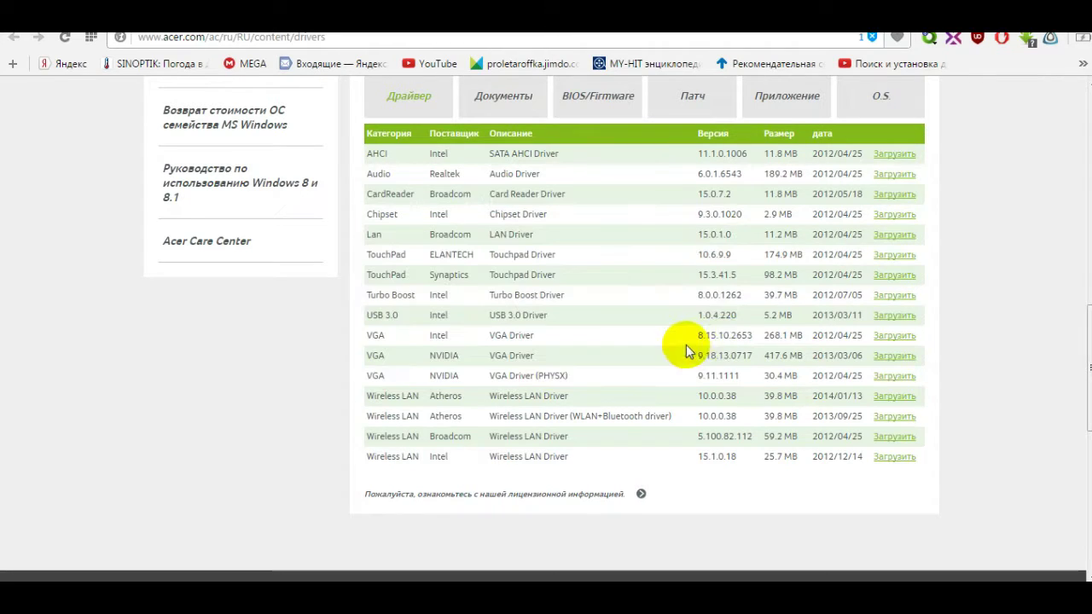
Step: Download the Realtek Audio Driver and open the folder containing the saved archive
{"action": "left_click", "coordinate": [892, 174]}
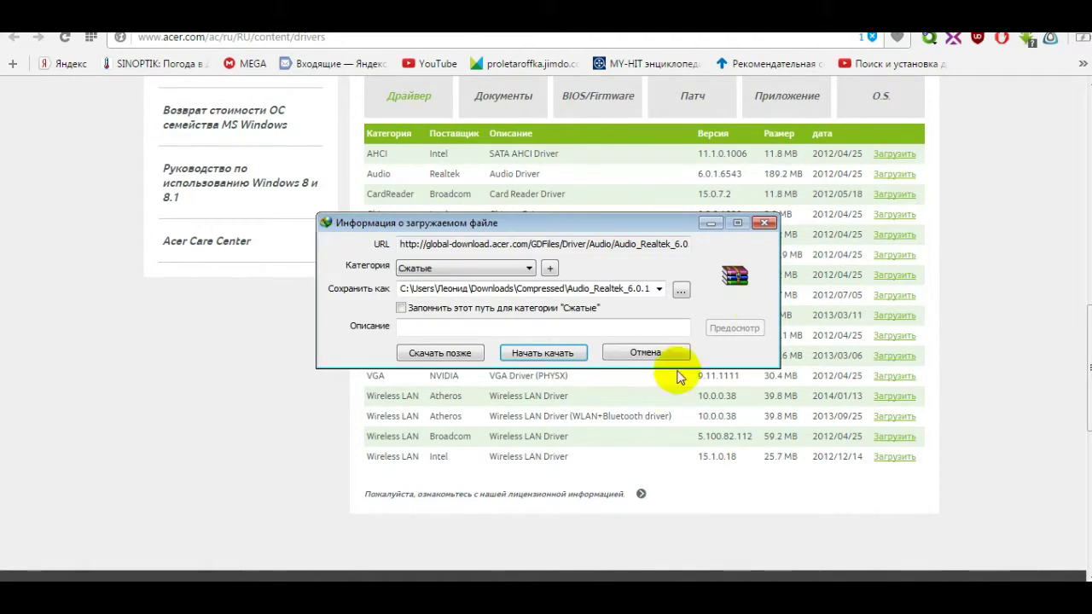
{"action": "left_click", "coordinate": [544, 353]}
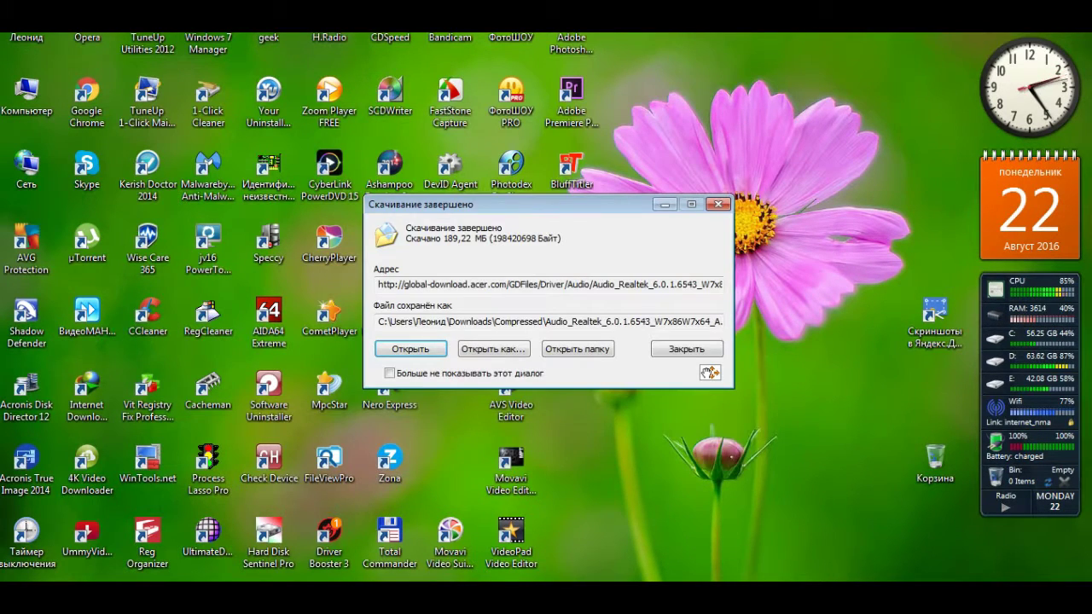
{"action": "left_click", "coordinate": [573, 351]}
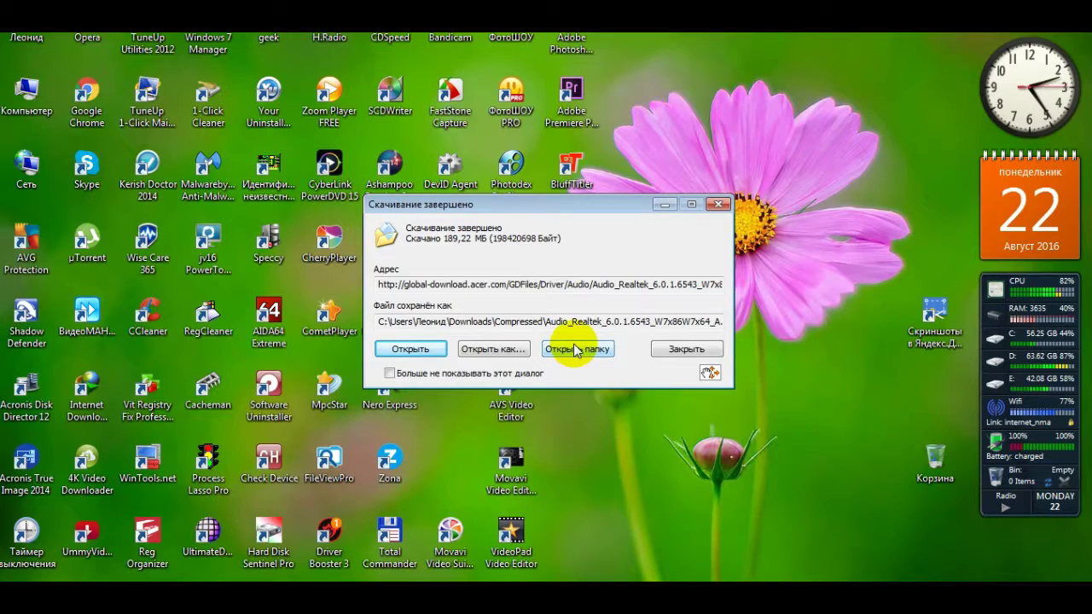
{"action": "left_click", "coordinate": [576, 350]}
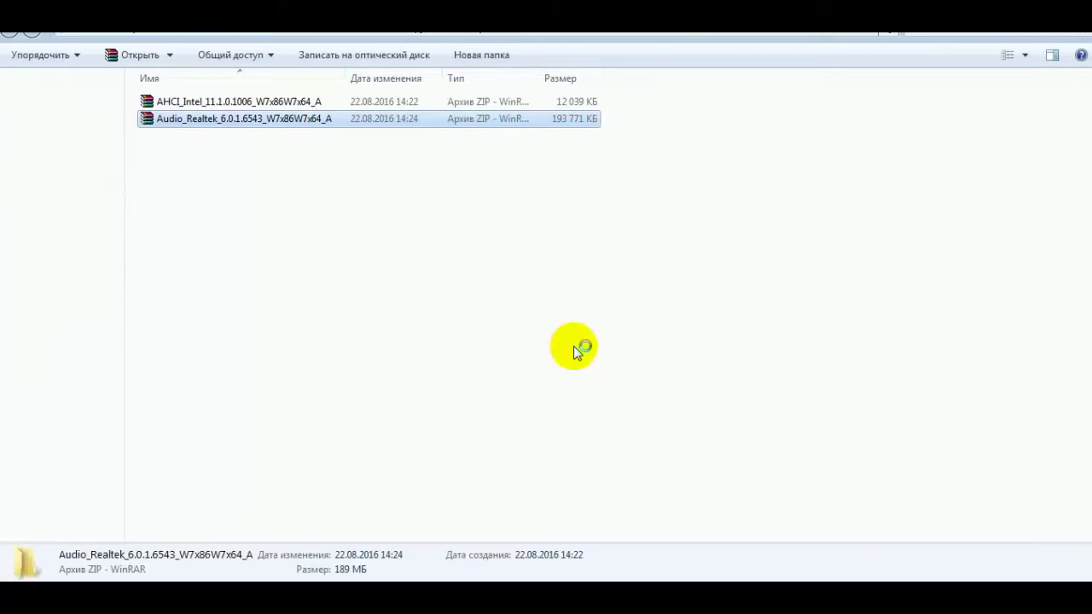
Step: On local disk D, open the folder ДРАЙВЕРА НА ACER С ОФИЦ.САЙТА inside the ДРАЙВЕРА НА ACER folder
{"action": "left_click", "coordinate": [456, 194]}
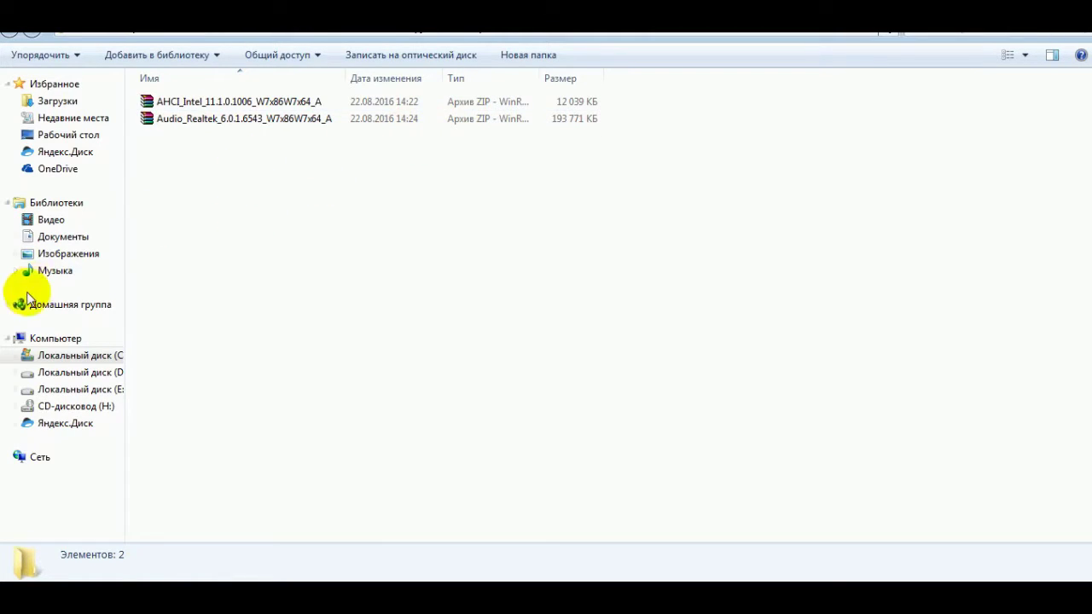
{"action": "left_click", "coordinate": [86, 378]}
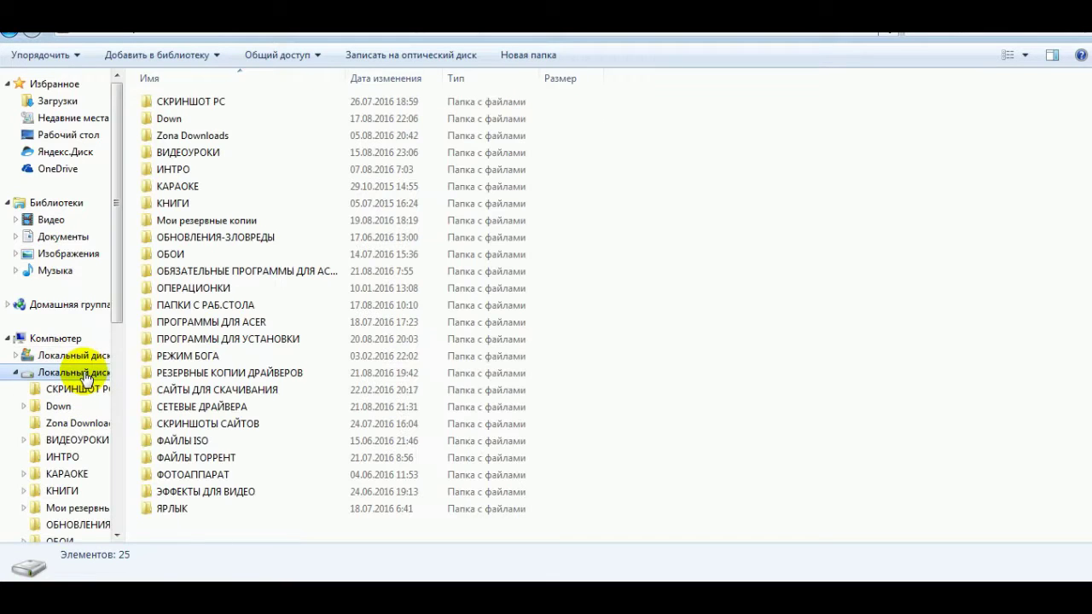
{"action": "double_click", "coordinate": [306, 271]}
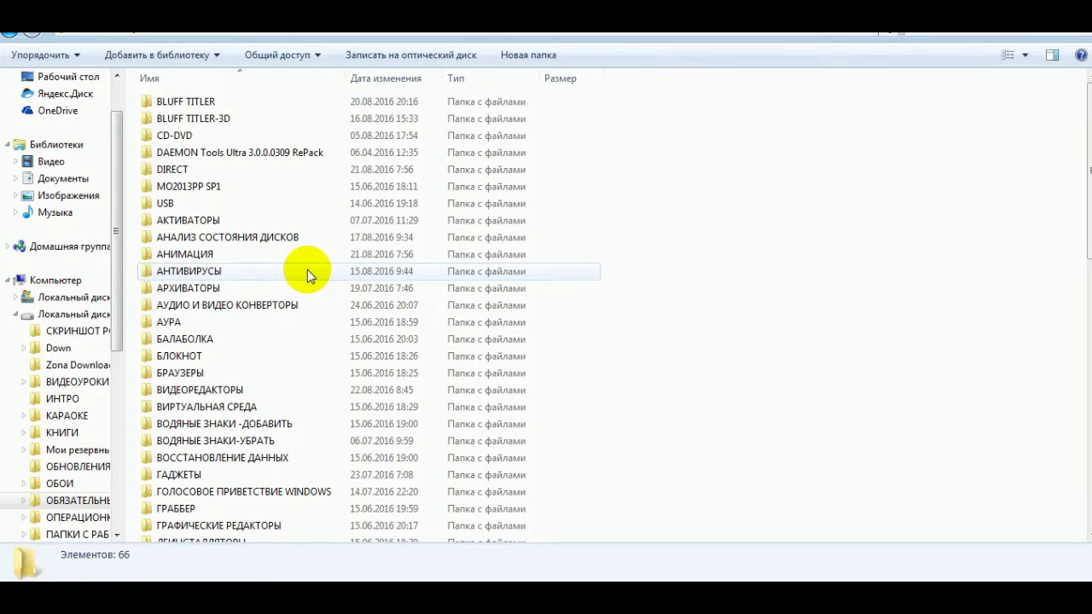
{"action": "left_click_drag", "start_coordinate": [1088, 141], "coordinate": [1079, 251]}
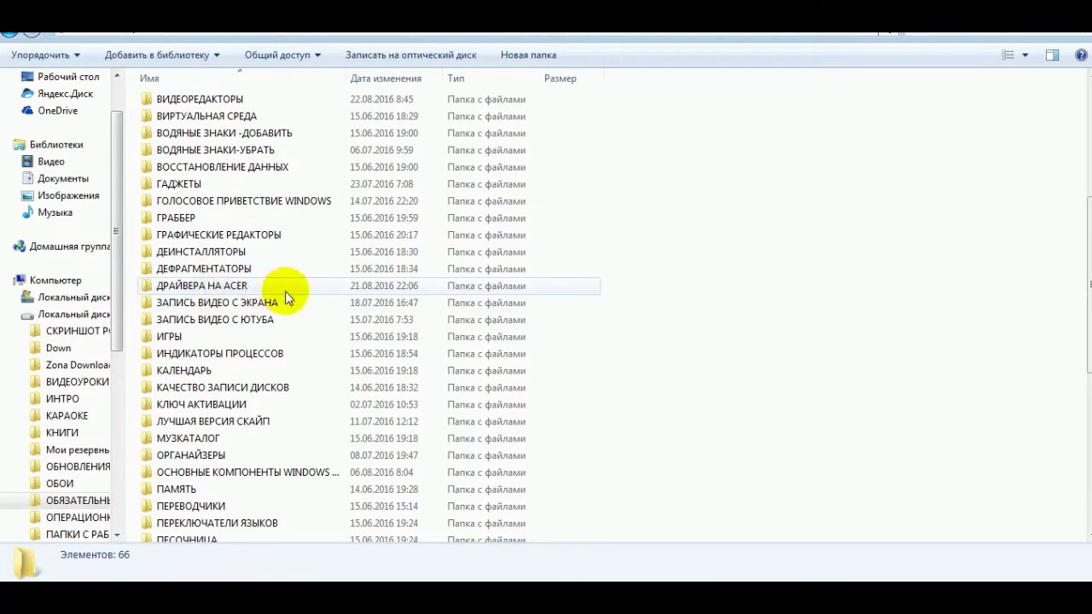
{"action": "left_click", "coordinate": [21, 316]}
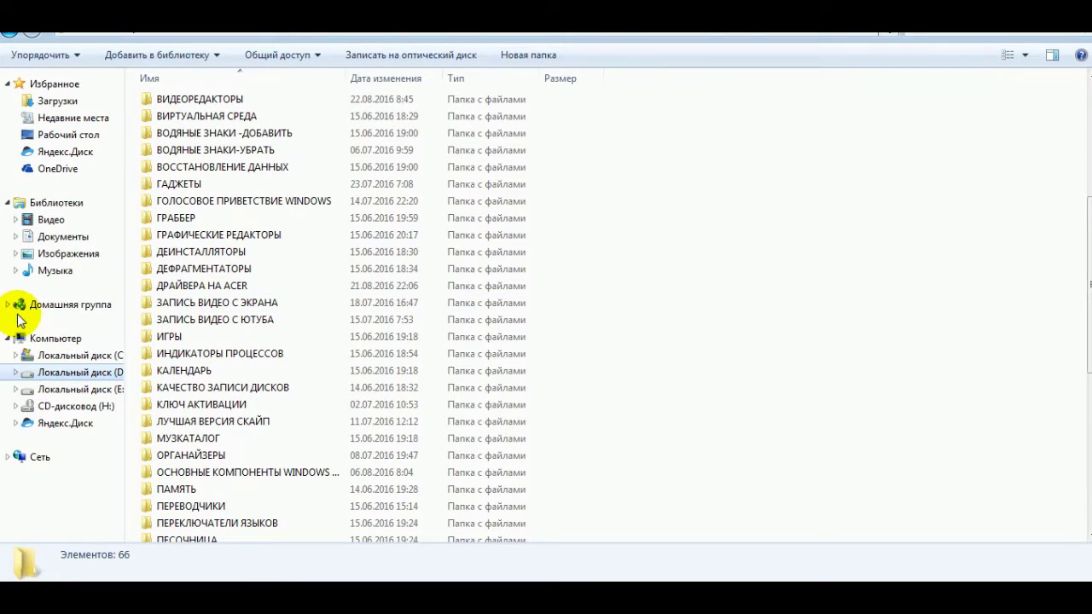
{"action": "double_click", "coordinate": [306, 284]}
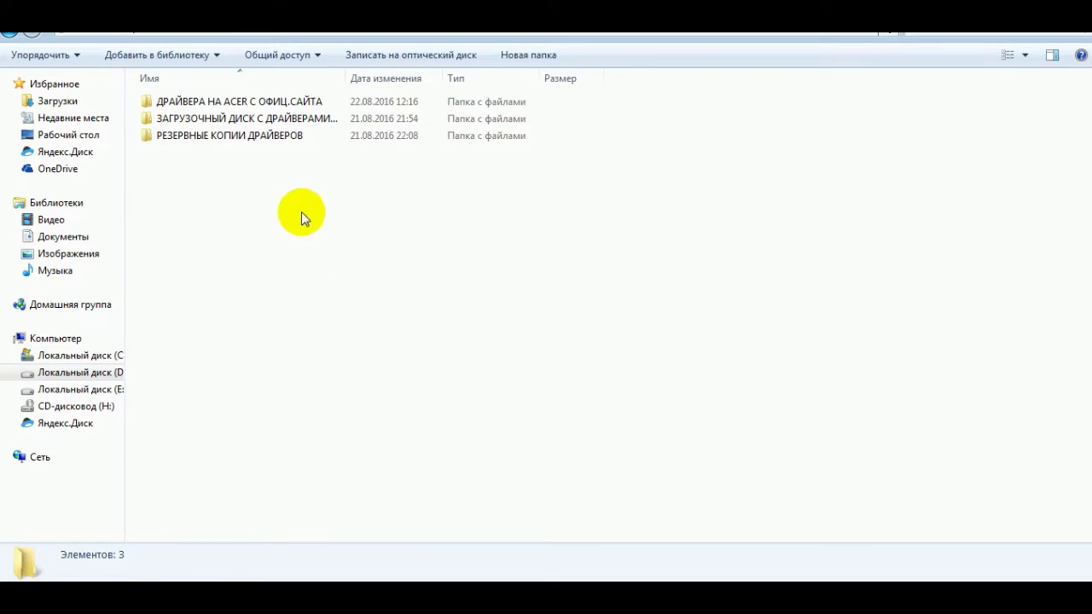
{"action": "double_click", "coordinate": [309, 104]}
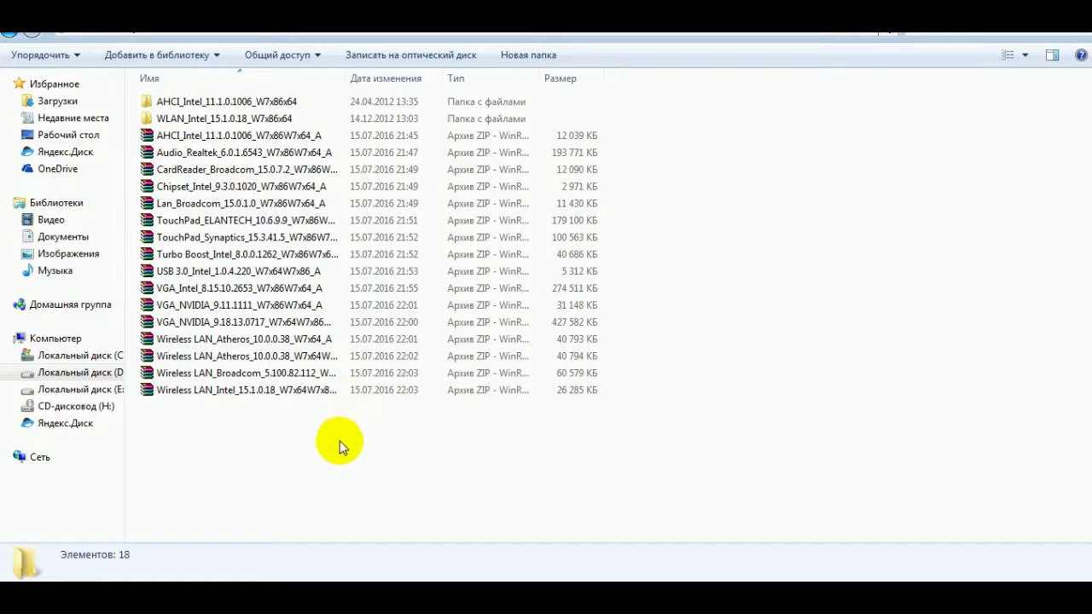
Step: Try to extract the Wireless LAN_Intel_15.1.0.18 archive into the current folder with 7-Zip, then cancel at the file replacement prompt
{"action": "left_click", "coordinate": [391, 395]}
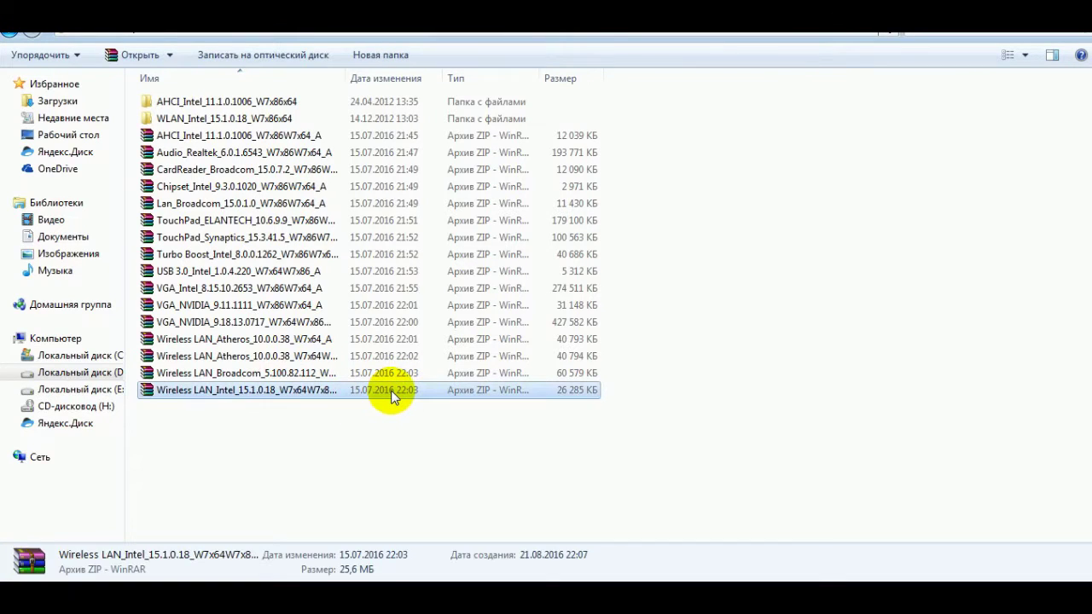
{"action": "right_click", "coordinate": [392, 387]}
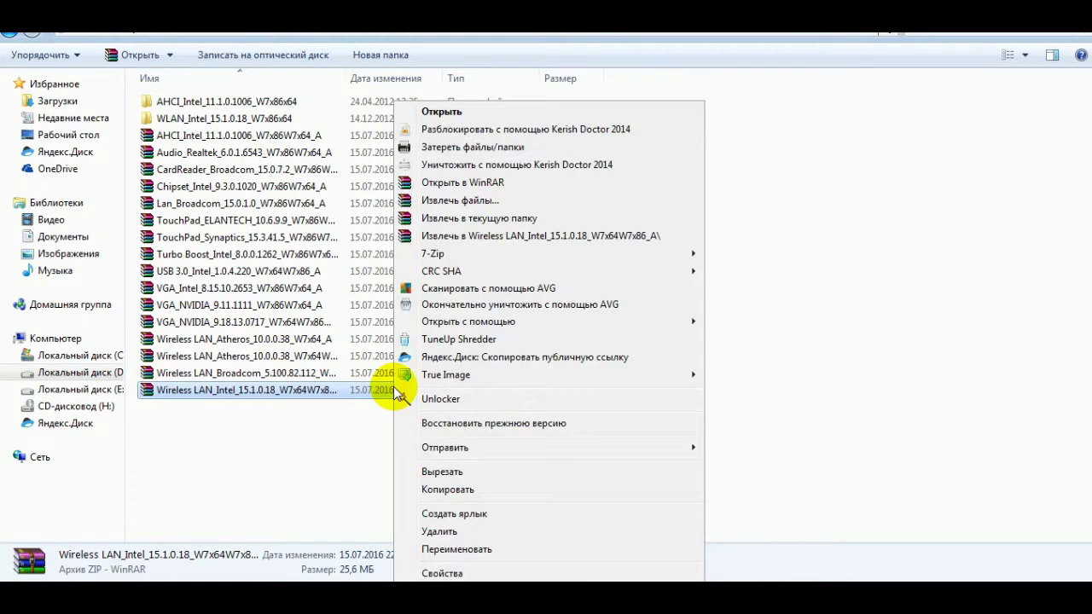
{"action": "mouse_move", "coordinate": [444, 256]}
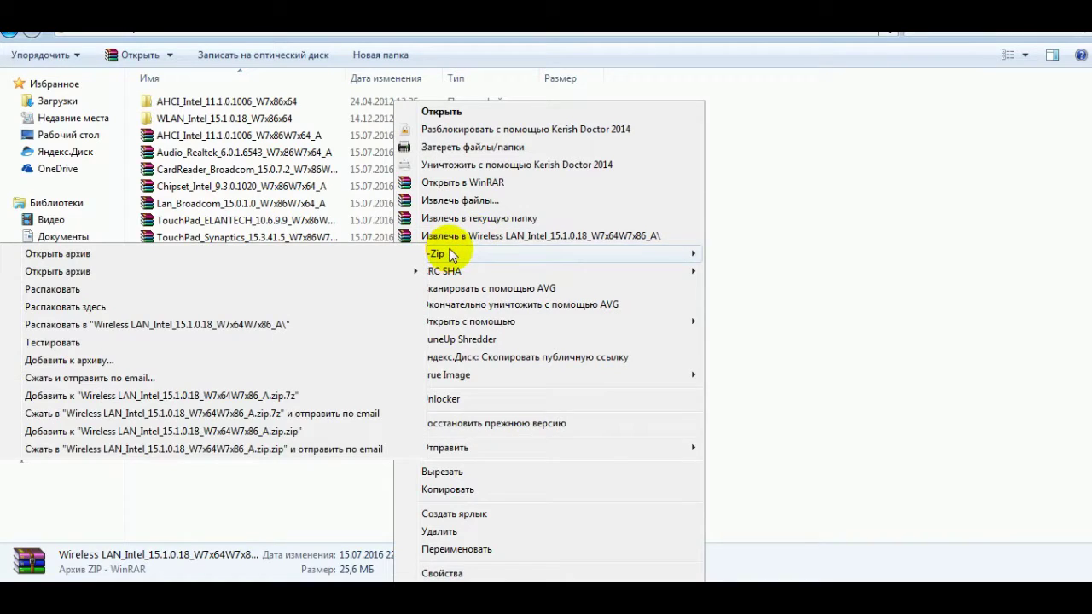
{"action": "left_click", "coordinate": [305, 305]}
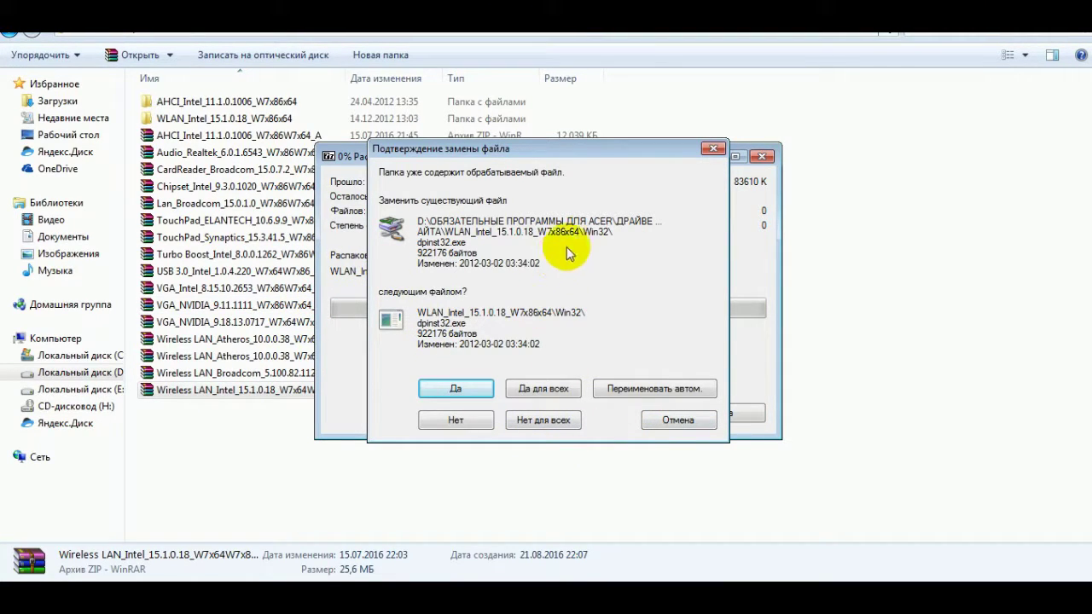
{"action": "left_click", "coordinate": [715, 149]}
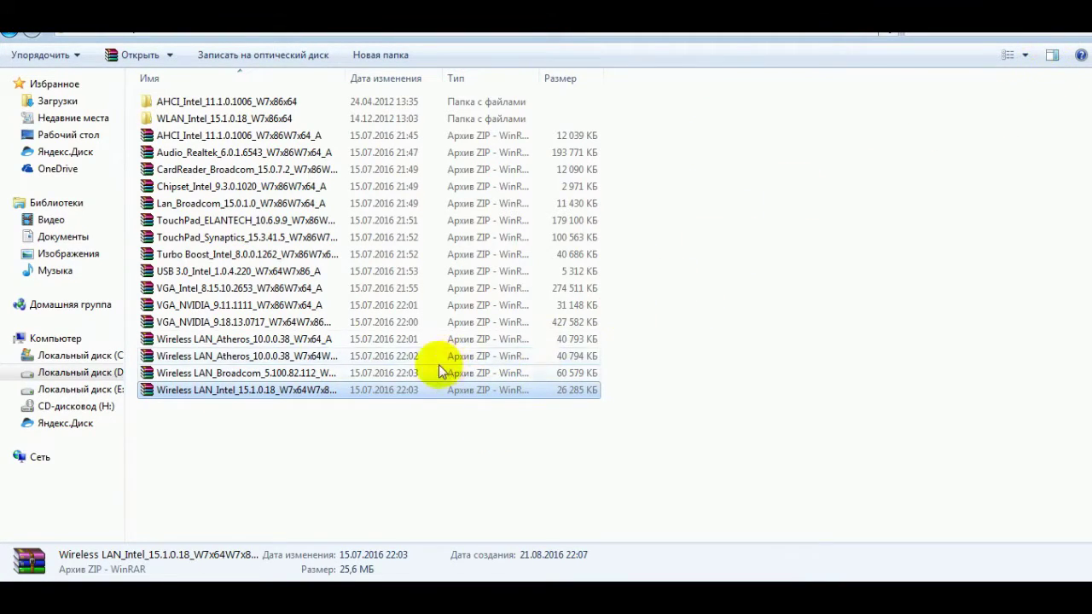
Step: Extract the TouchPad_Synaptics_15.3.41.5 archive into the current folder with 7-Zip
{"action": "left_click", "coordinate": [319, 241]}
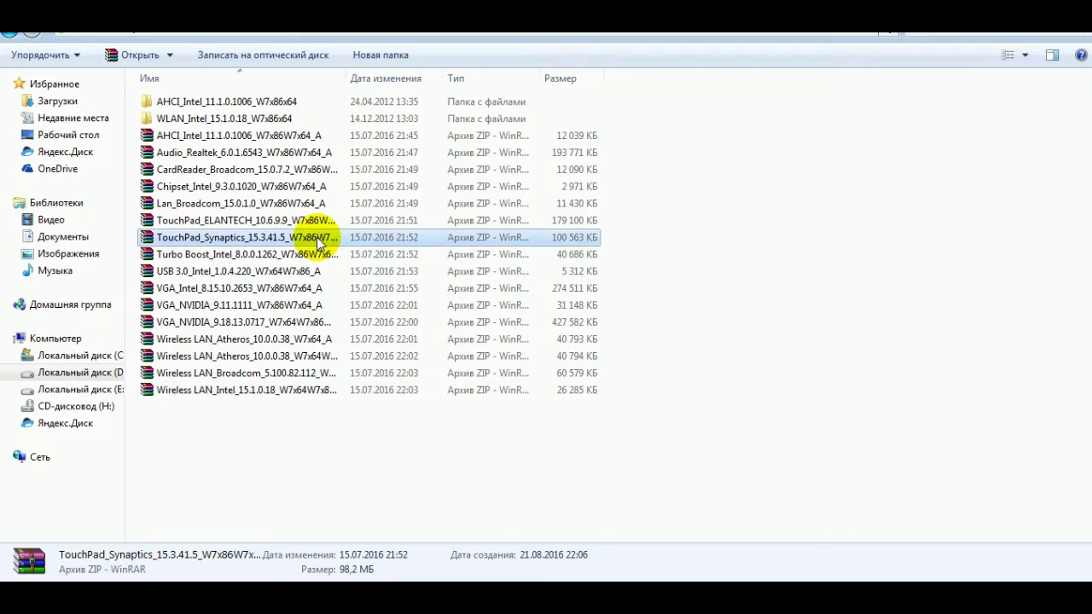
{"action": "right_click", "coordinate": [317, 238]}
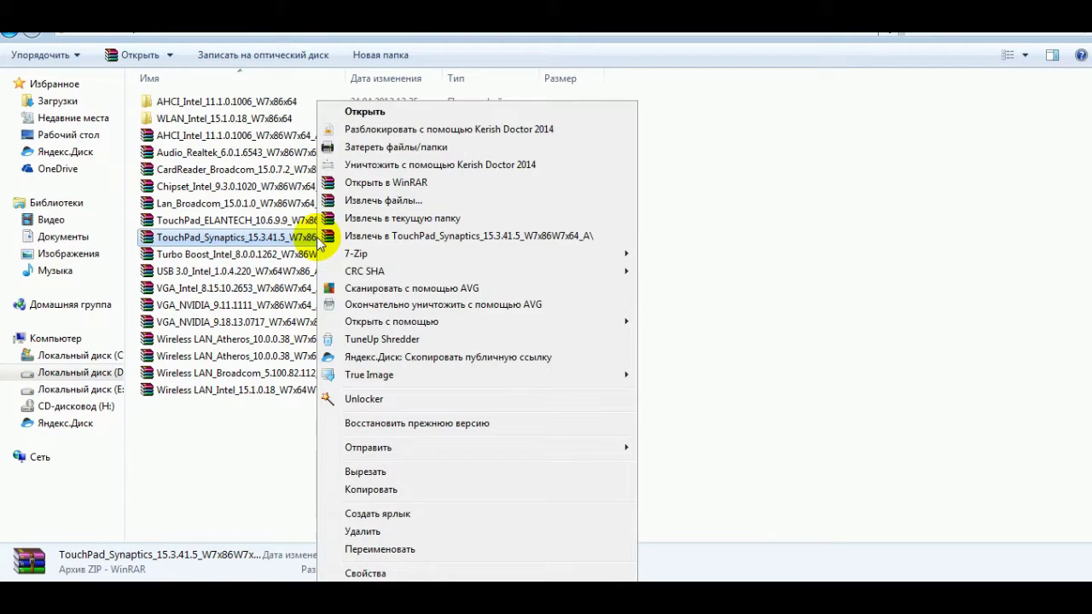
{"action": "mouse_move", "coordinate": [378, 257]}
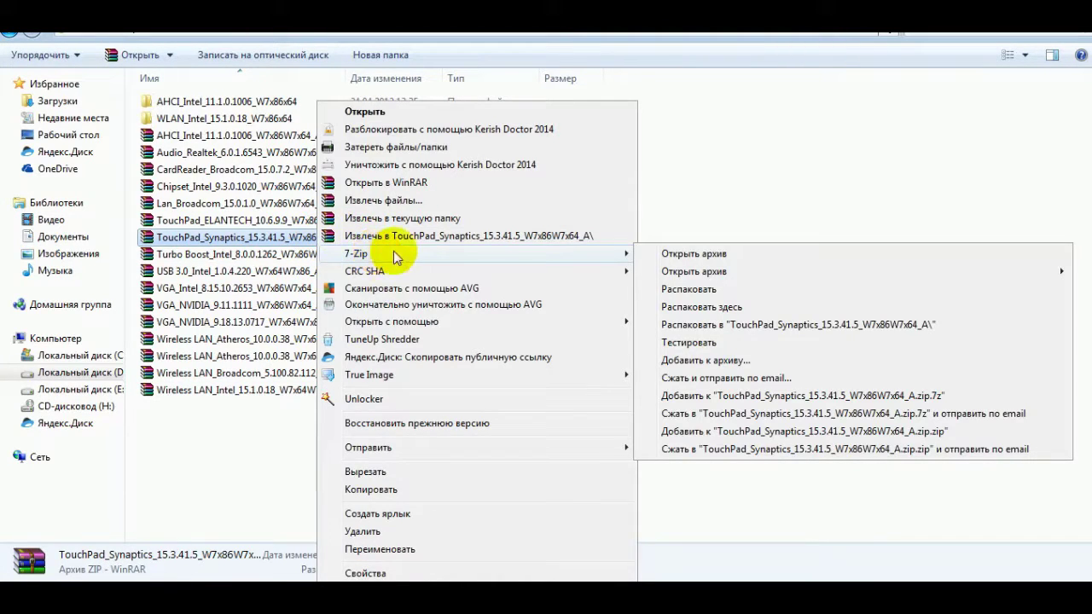
{"action": "left_click", "coordinate": [697, 309]}
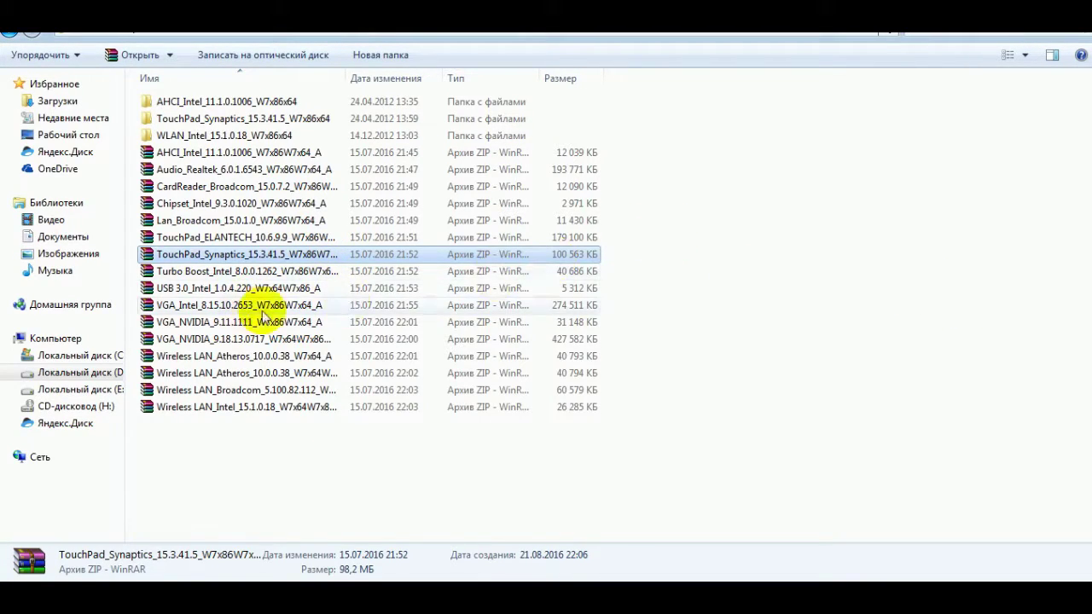
Step: Extract the Turbo Boost_Intel_8.0.0.1262 archive into the current folder with 7-Zip
{"action": "right_click", "coordinate": [324, 270]}
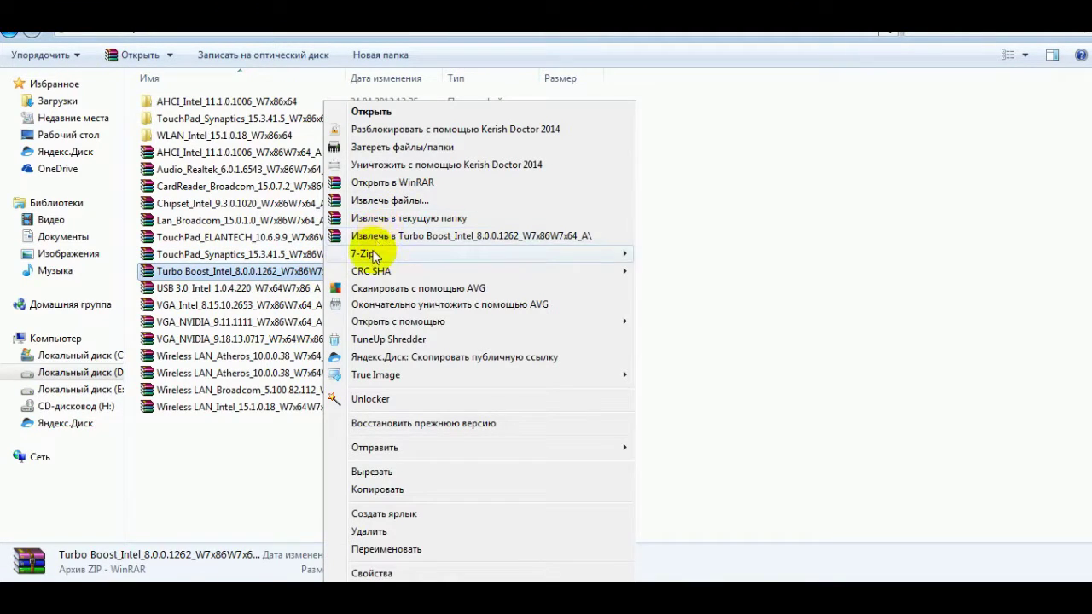
{"action": "mouse_move", "coordinate": [375, 256]}
{"action": "left_click", "coordinate": [730, 307]}
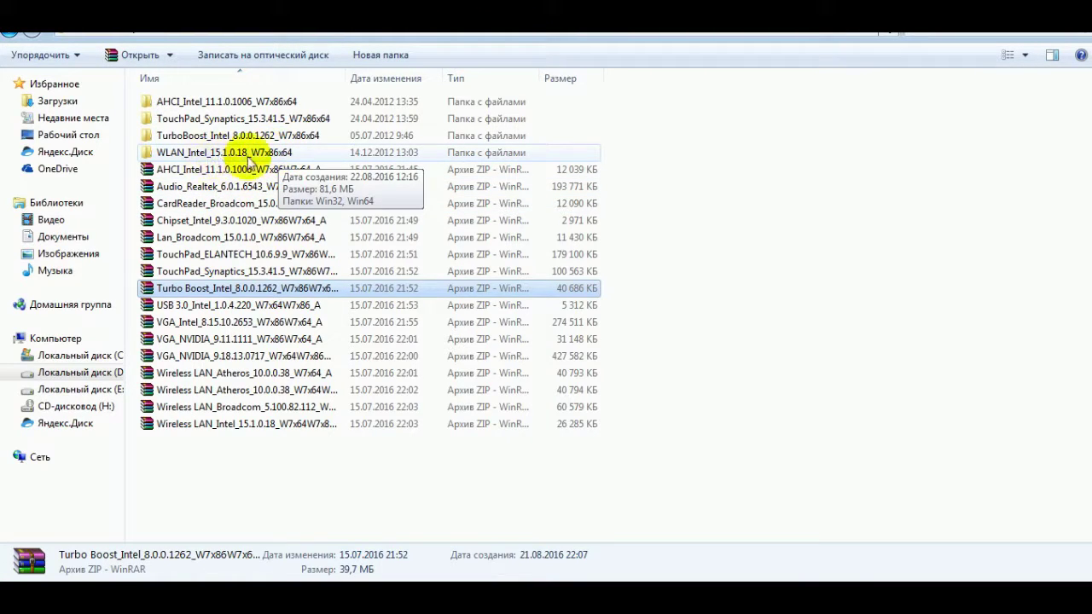
Step: Run dpinst64 as administrator from the Win64 folder inside WLAN_Intel_15.1.0.18_W7x86x64
{"action": "double_click", "coordinate": [279, 153]}
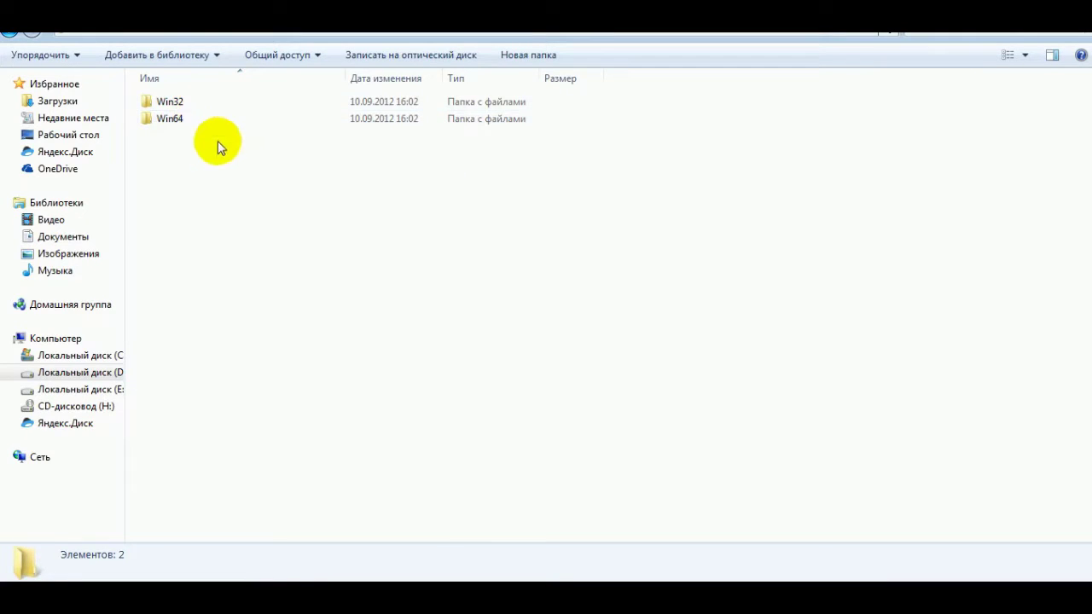
{"action": "double_click", "coordinate": [274, 118]}
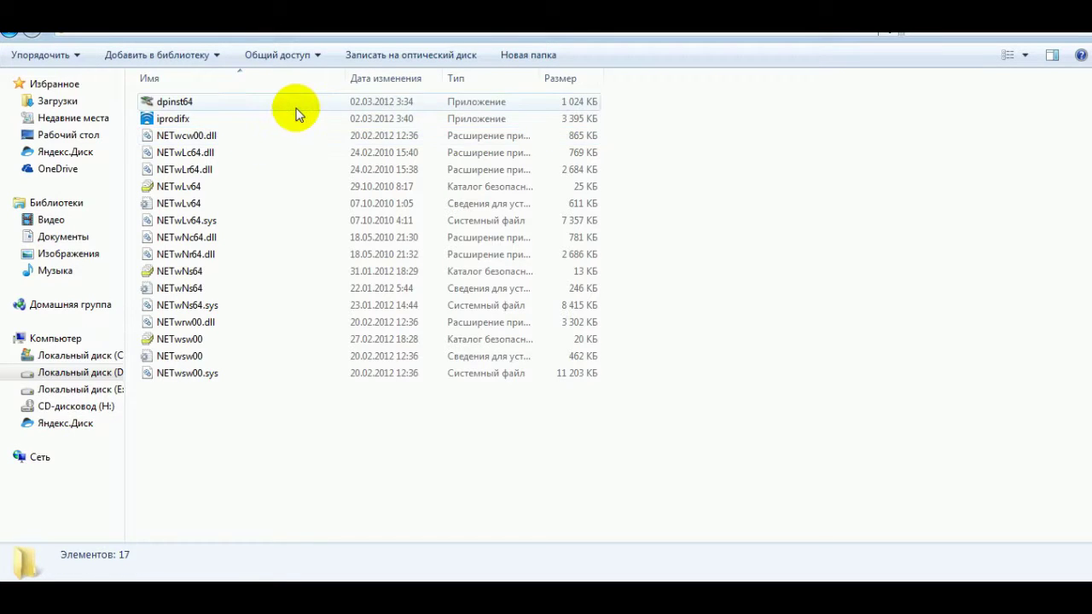
{"action": "left_click", "coordinate": [294, 102]}
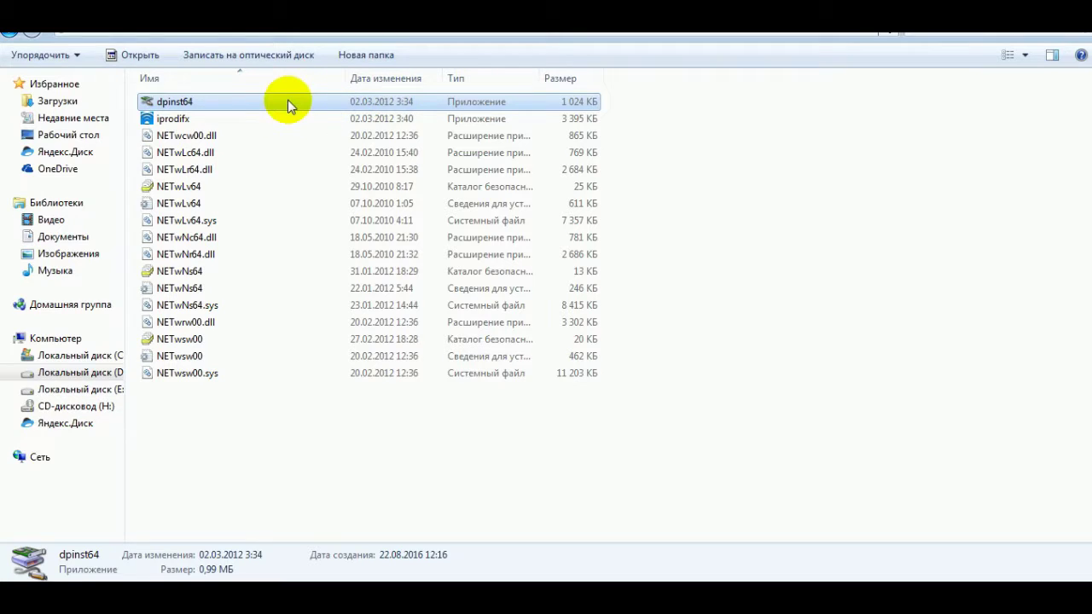
{"action": "right_click", "coordinate": [290, 102]}
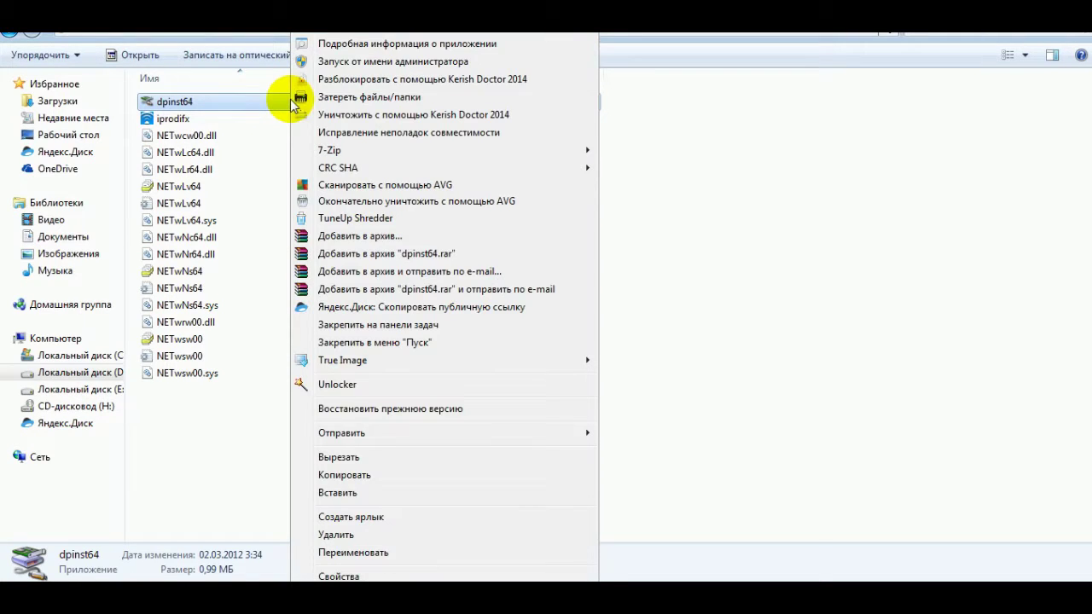
{"action": "left_click", "coordinate": [358, 64]}
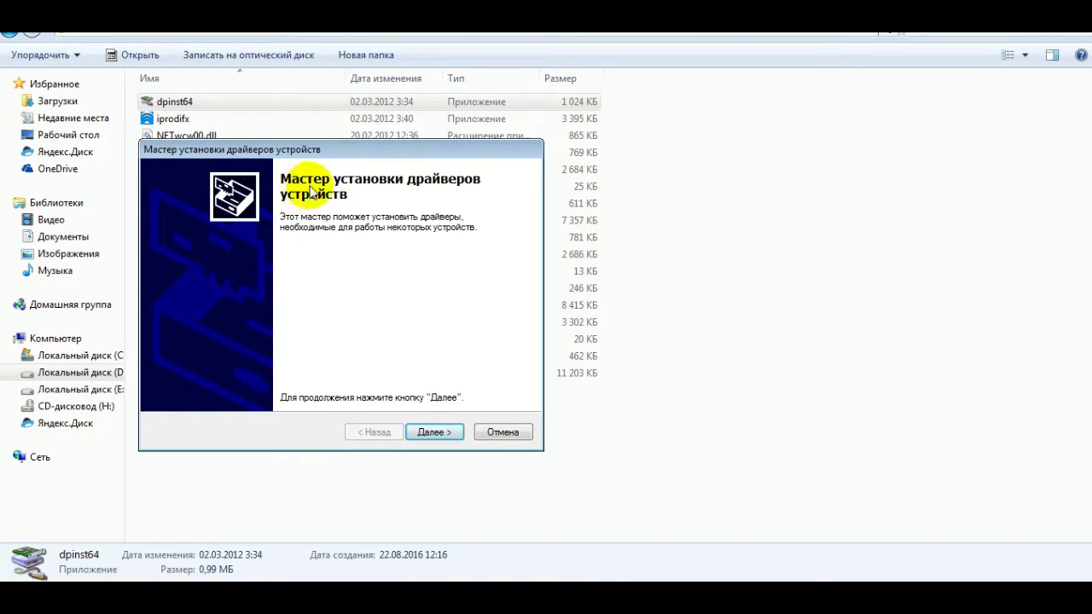
Step: Cancel the device driver installation wizard and return to the folder with the driver archives
{"action": "left_click_drag", "start_coordinate": [346, 151], "coordinate": [453, 164]}
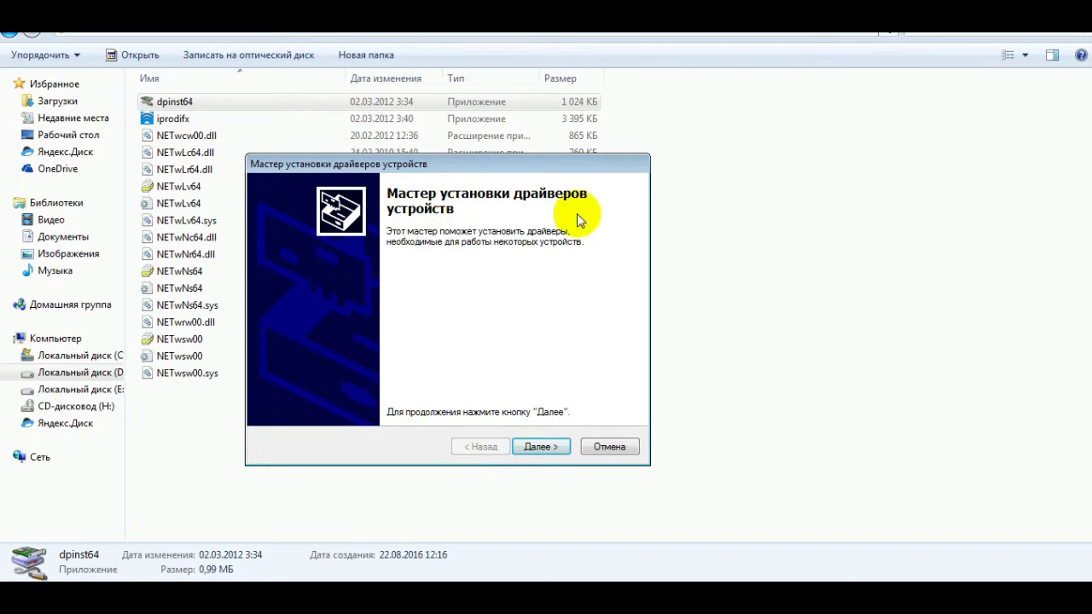
{"action": "left_click", "coordinate": [611, 448]}
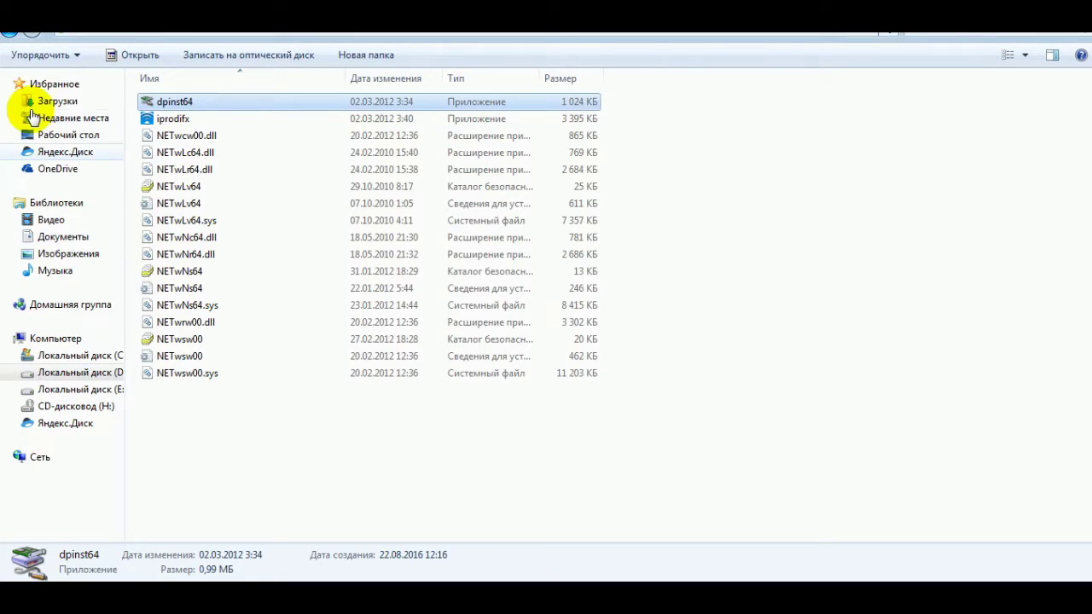
{"action": "left_click", "coordinate": [10, 39]}
{"action": "left_click", "coordinate": [10, 40]}
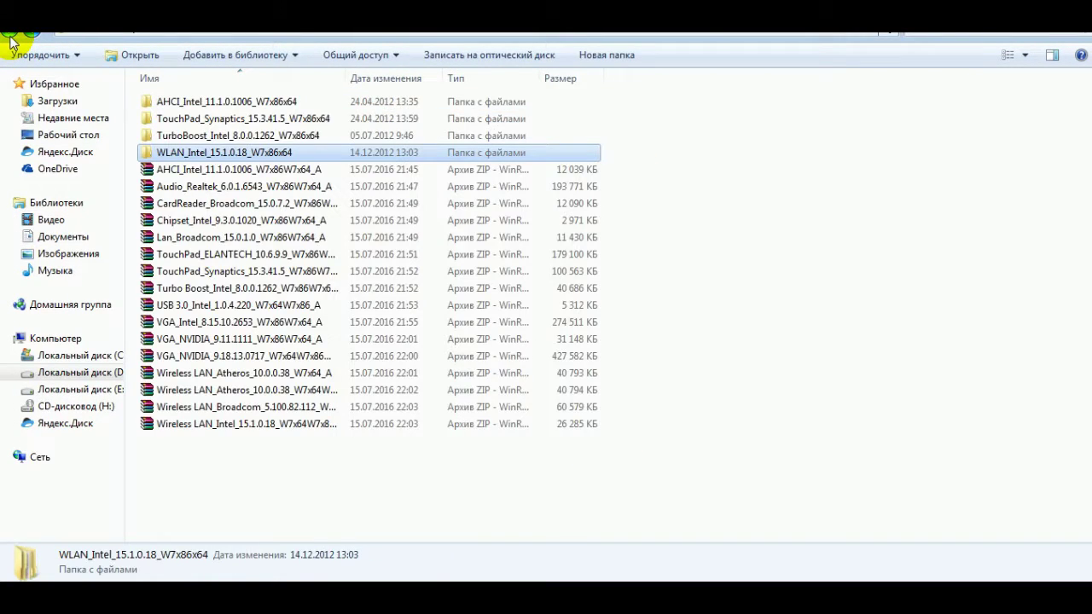
Step: Open the TurboBoost_Intel_8.0.0.1262_W7x86x64 folder and run its Setup application as administrator
{"action": "left_click", "coordinate": [312, 137]}
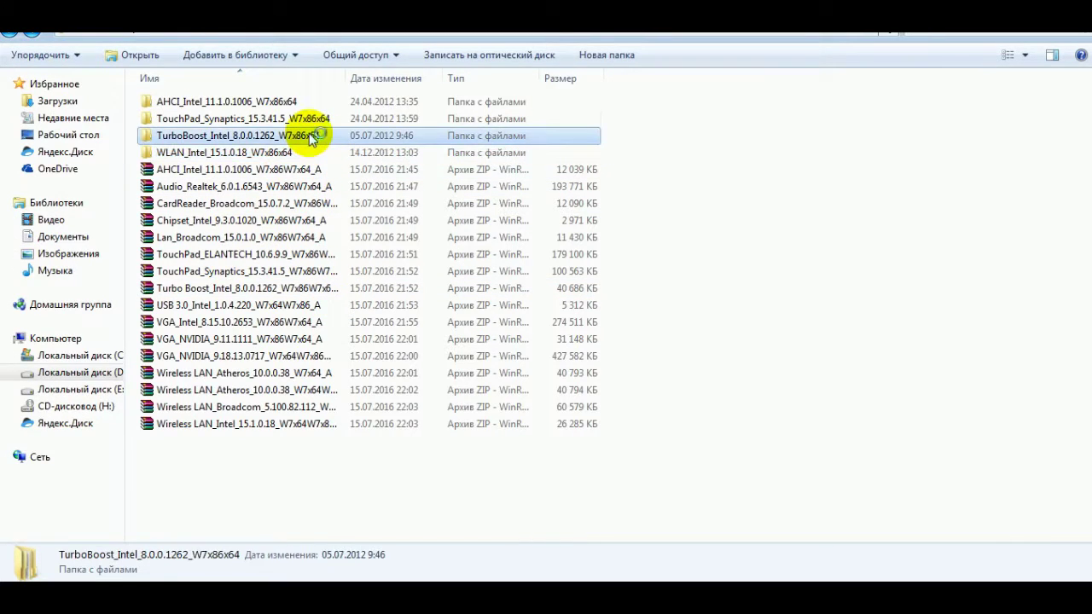
{"action": "right_click", "coordinate": [308, 135]}
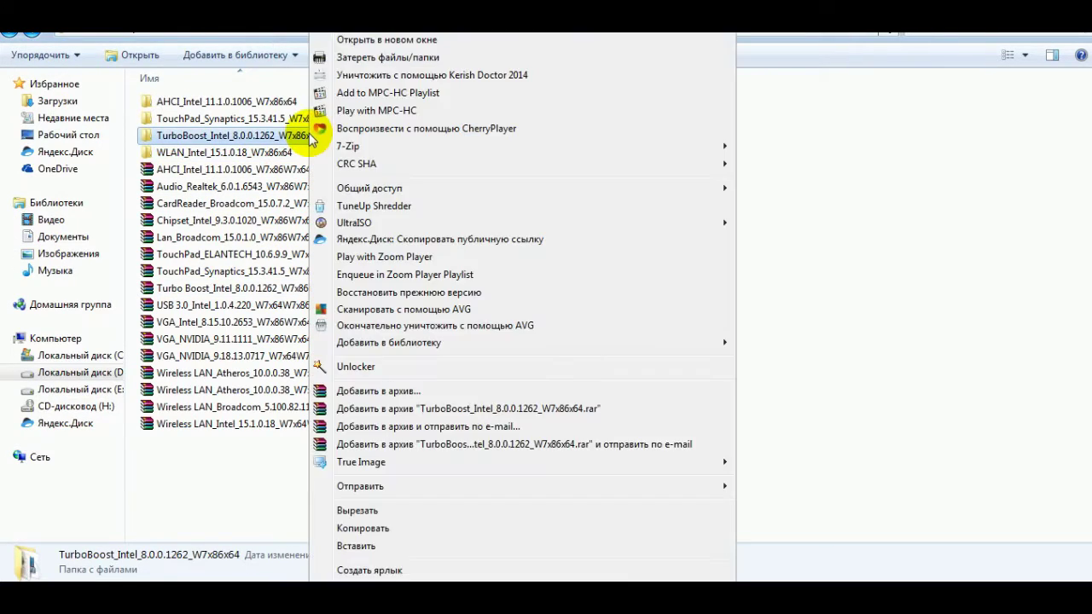
{"action": "key", "text": "Return"}
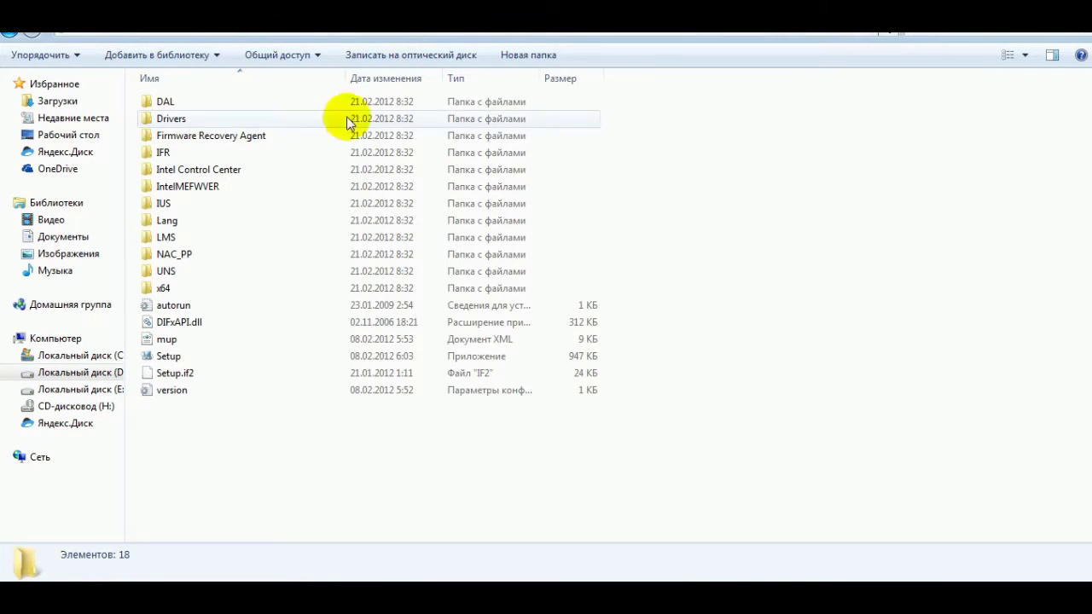
{"action": "left_click", "coordinate": [247, 355]}
{"action": "right_click", "coordinate": [248, 354]}
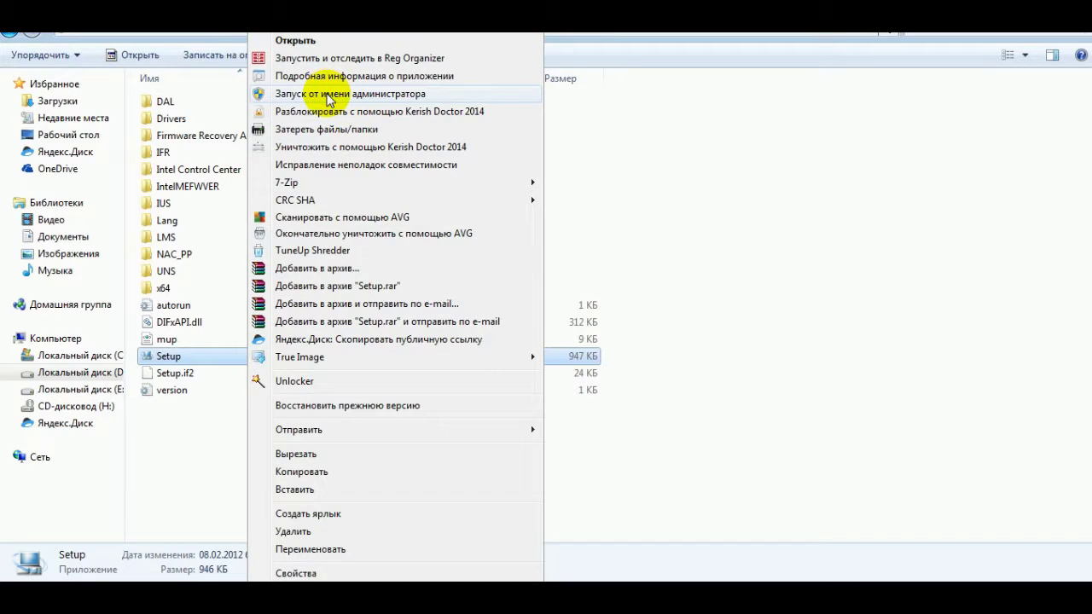
{"action": "left_click", "coordinate": [328, 96]}
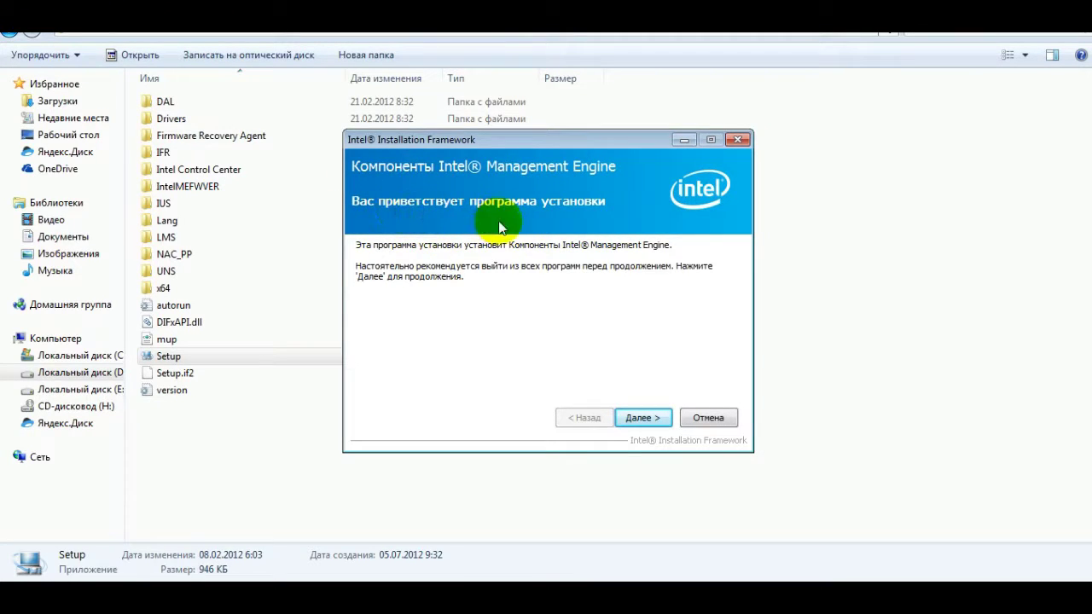
Step: Exit the Intel Management Engine Components installer without installing and return to the folder with the driver archives
{"action": "left_click", "coordinate": [708, 418]}
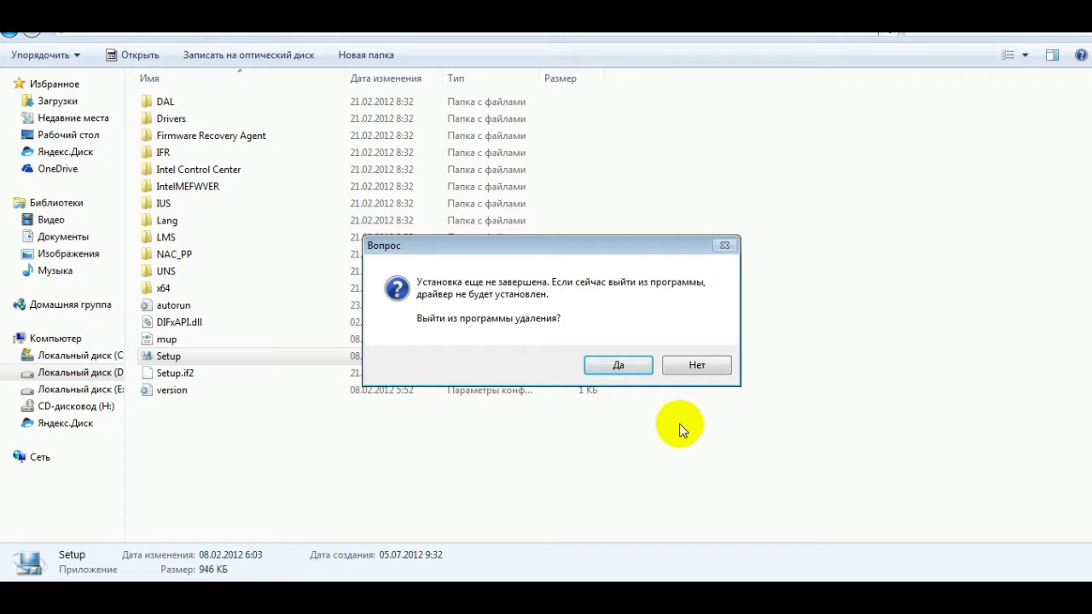
{"action": "left_click", "coordinate": [645, 367]}
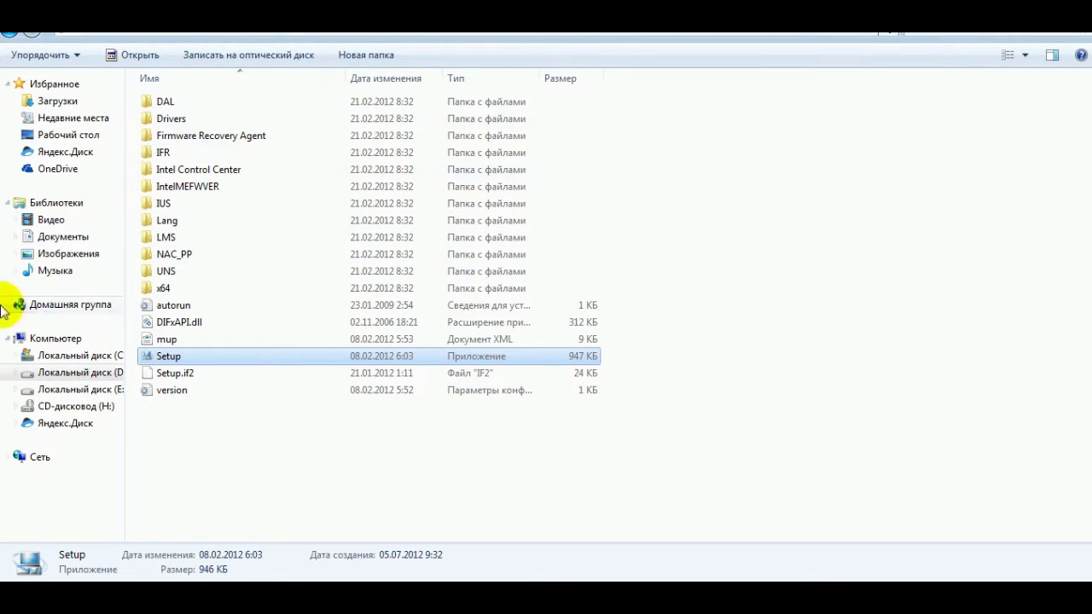
{"action": "left_click", "coordinate": [7, 34]}
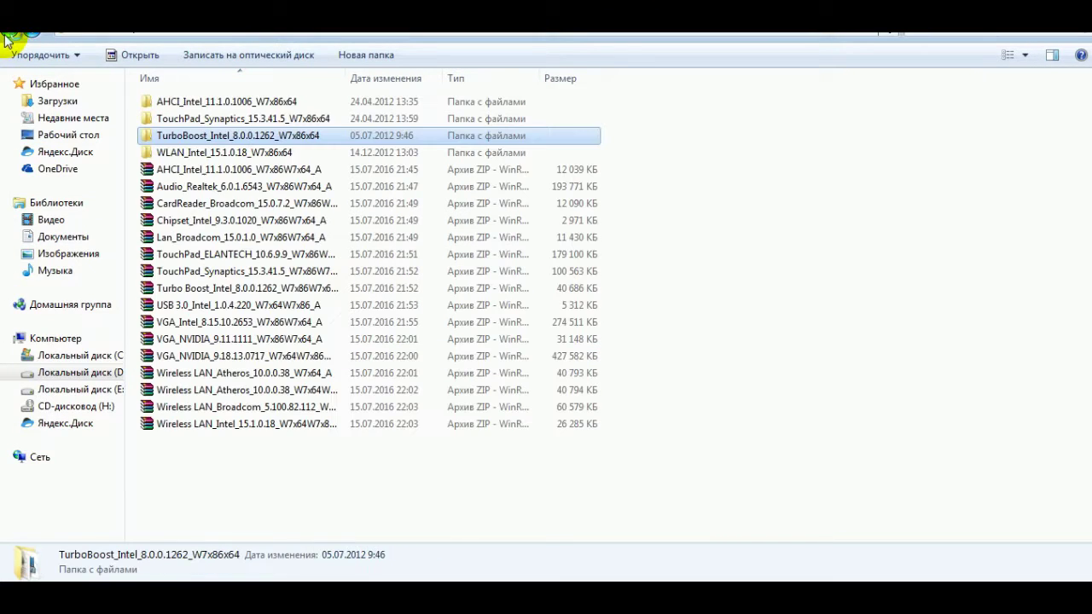
Step: Open the TouchPad_Synaptics_15.3.41.5_W7x86x64 folder and run its Setup application as administrator
{"action": "left_click", "coordinate": [281, 124]}
{"action": "right_click", "coordinate": [281, 124]}
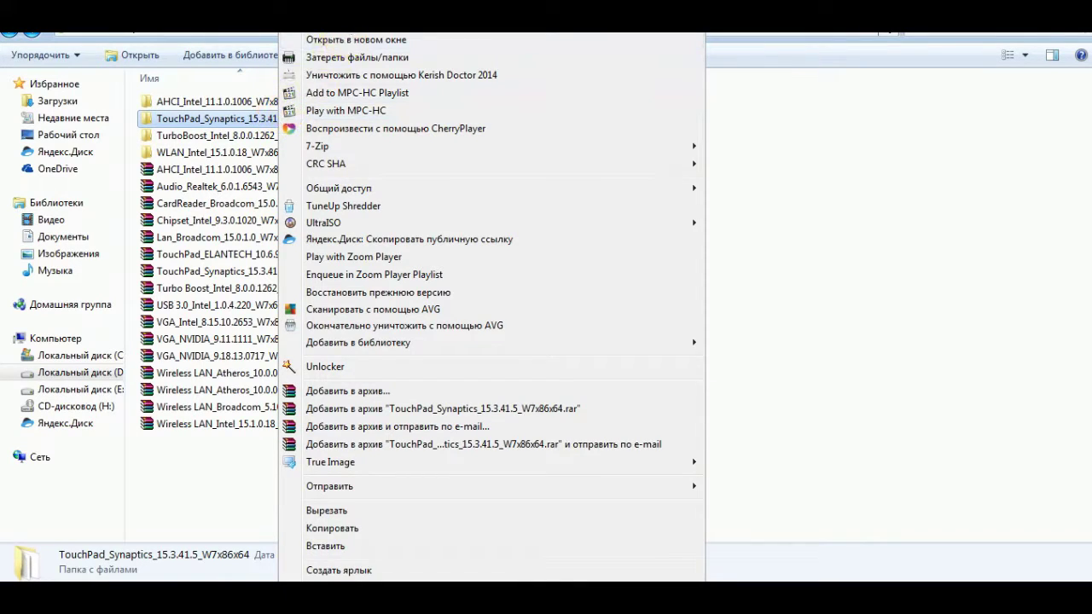
{"action": "left_click", "coordinate": [325, 39]}
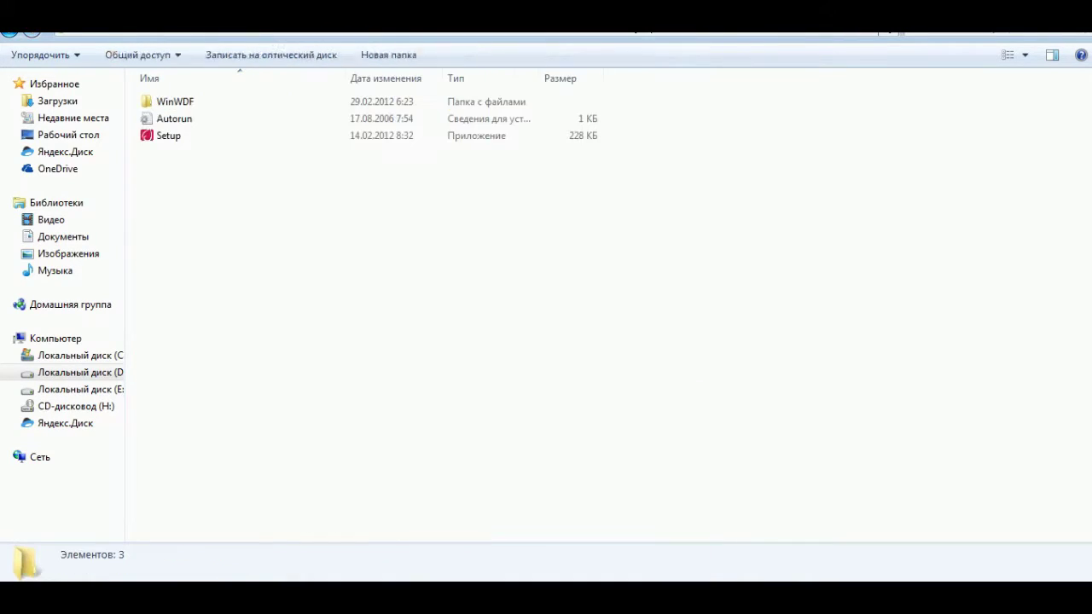
{"action": "left_click", "coordinate": [267, 136]}
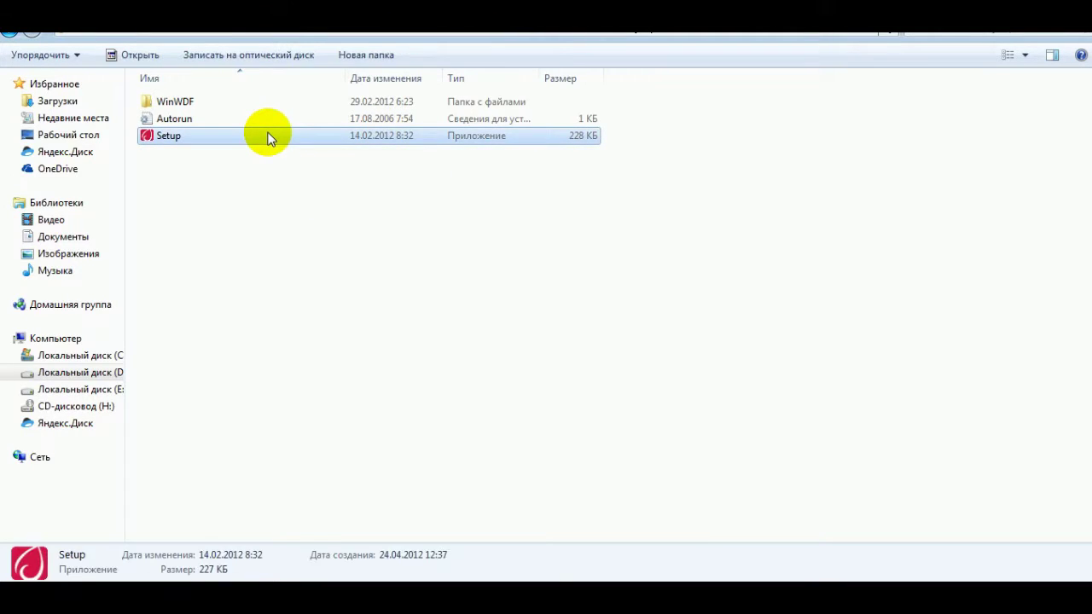
{"action": "right_click", "coordinate": [268, 137]}
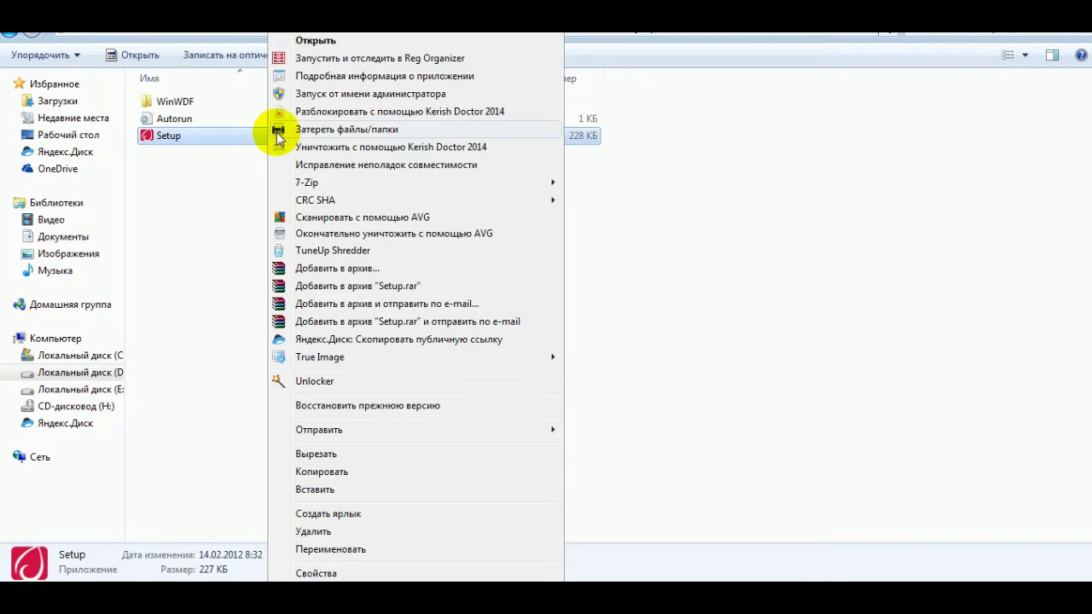
{"action": "left_click", "coordinate": [318, 98]}
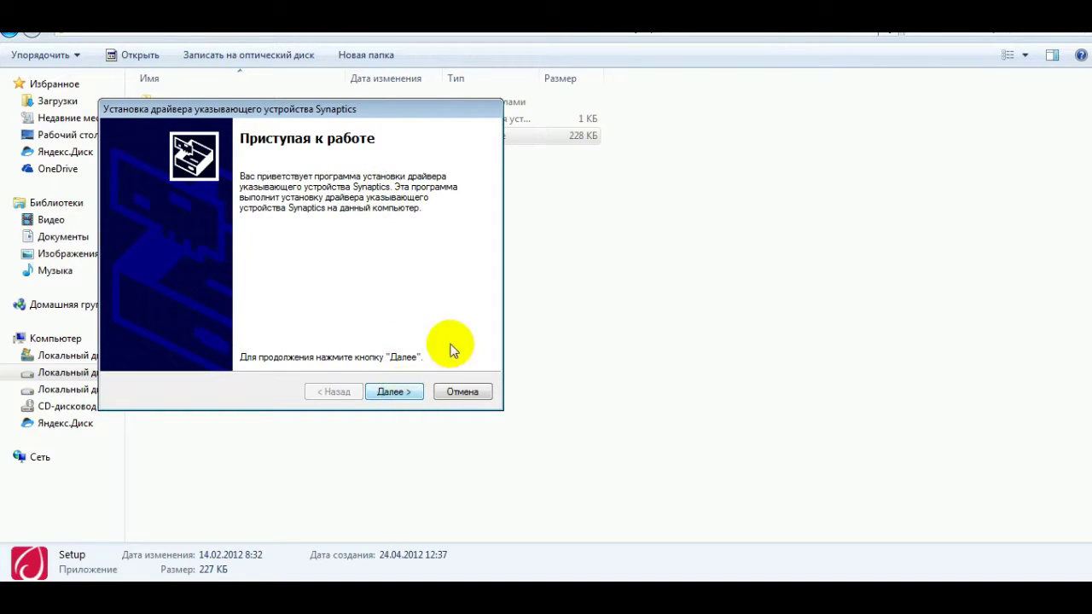
Step: Cancel the Synaptics driver installation, dismiss the compatibility assistant, and return to the folder with the driver archives
{"action": "left_click", "coordinate": [464, 393]}
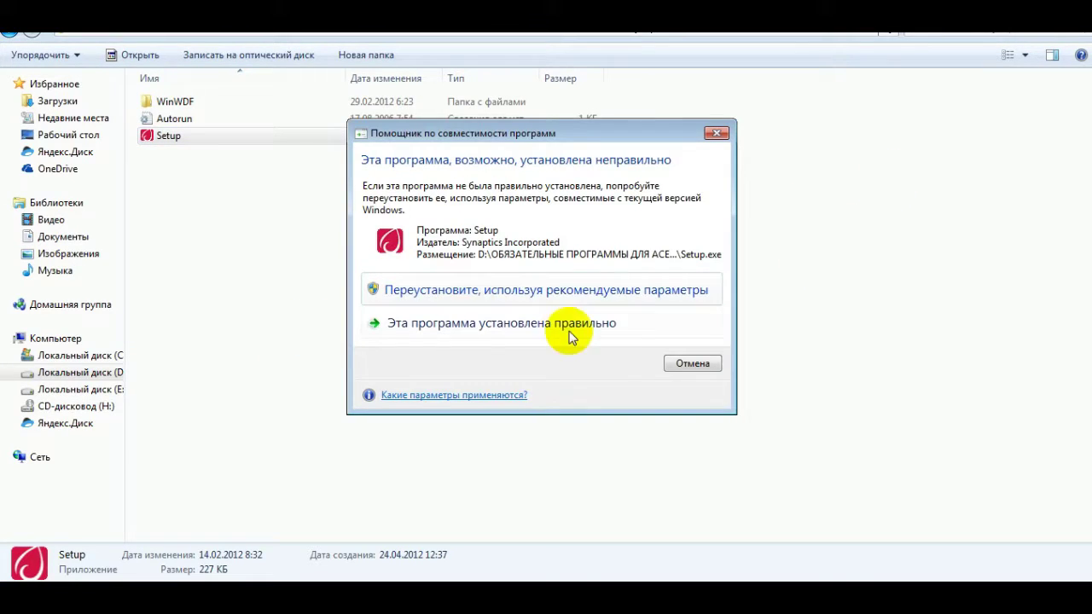
{"action": "left_click", "coordinate": [694, 365]}
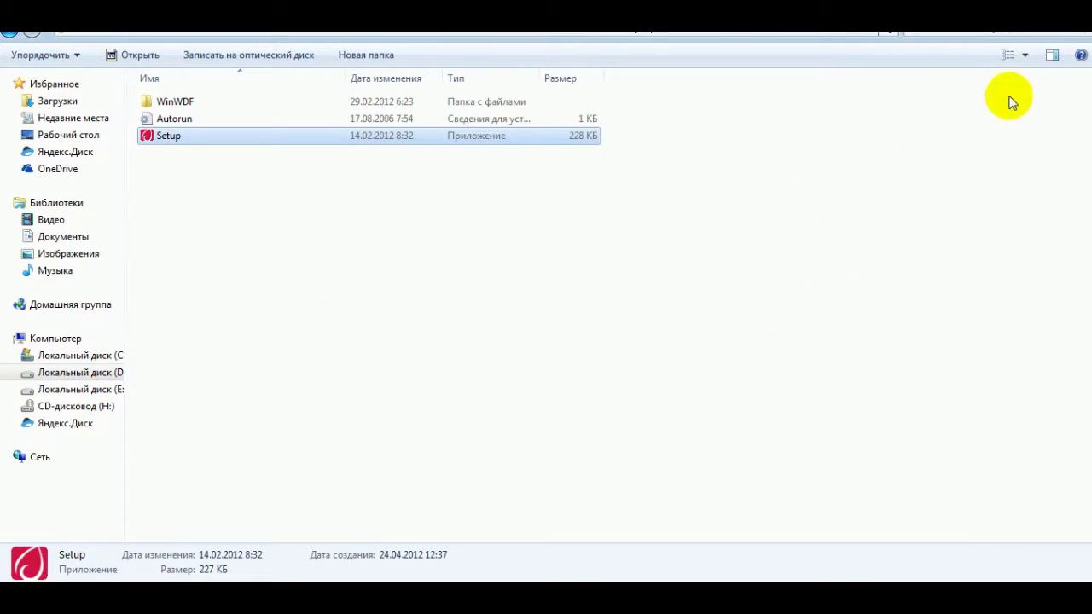
{"action": "left_click", "coordinate": [10, 39]}
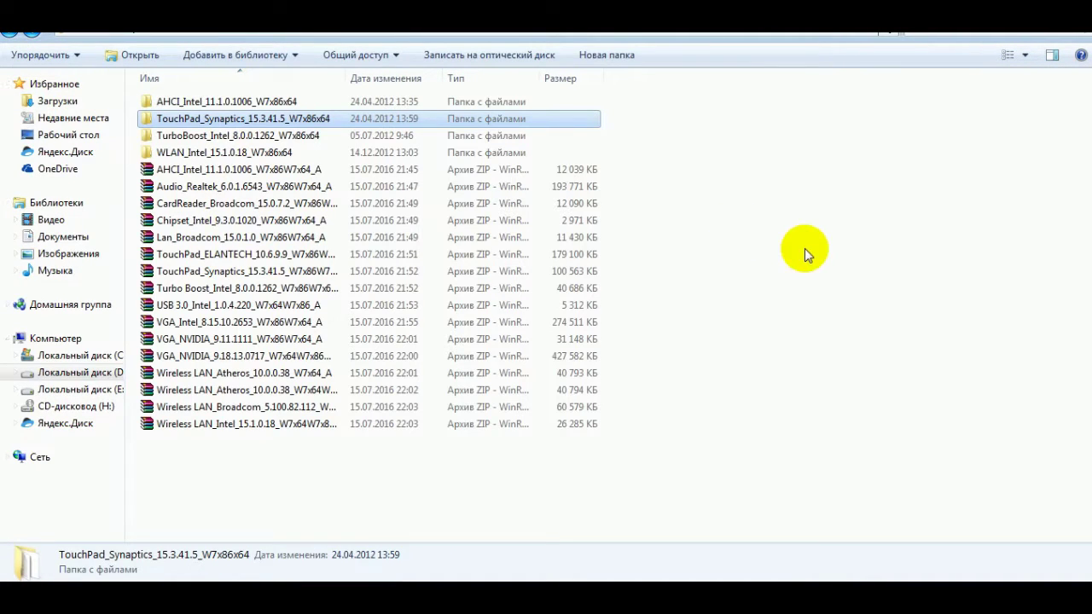
Step: Clear the folder selection and show the desktop
{"action": "left_click", "coordinate": [805, 248]}
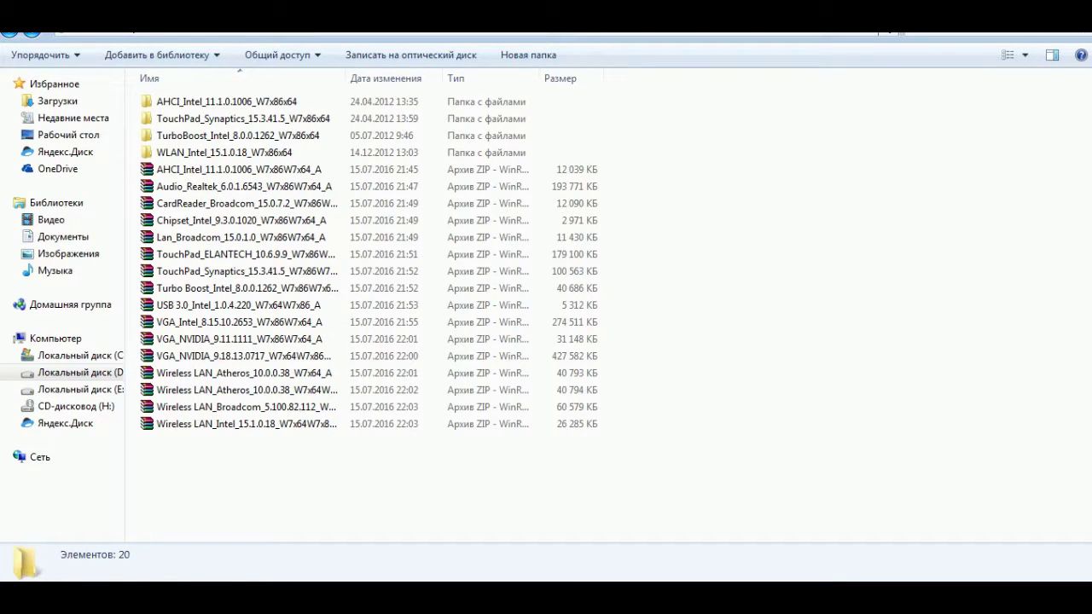
{"action": "key", "text": "super+d"}
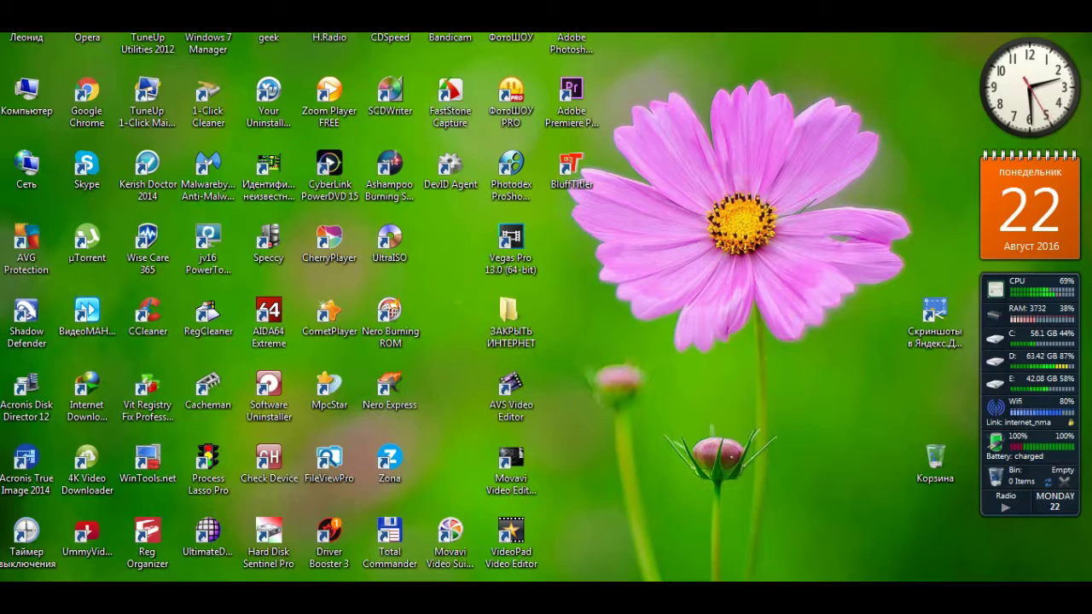